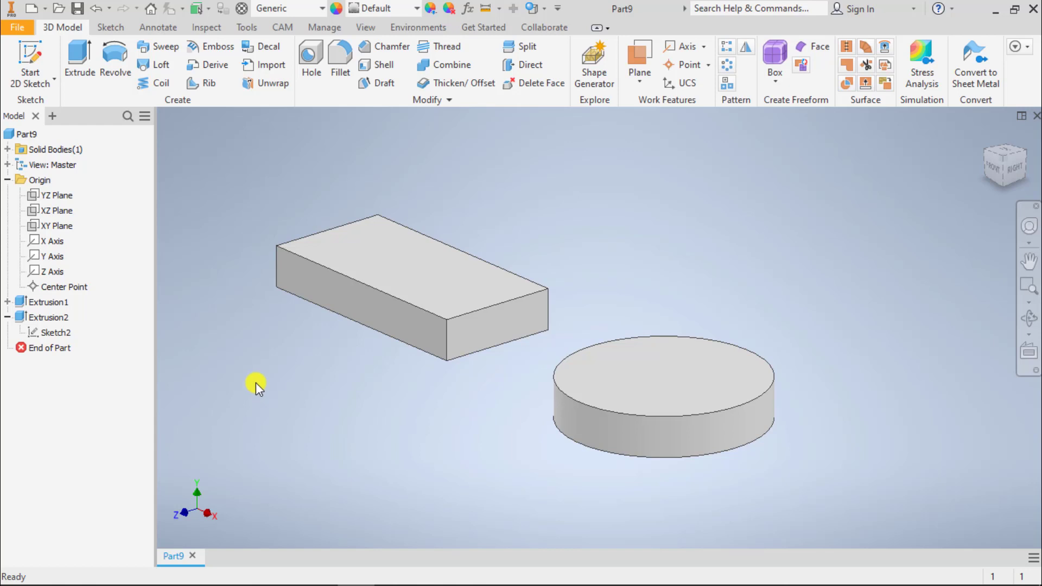
Start a hole and place its centre on the rectangular block's top face, near the rear corner
left_click(310, 61)
middle_click_drag(513, 217, 704, 219)
scroll(704, 220, "up", 3)
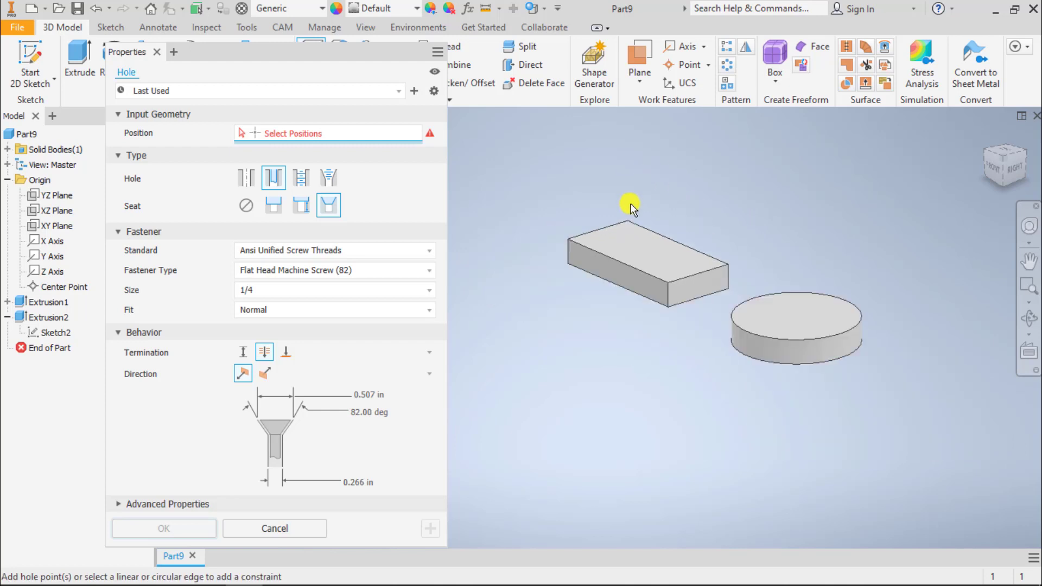
scroll(624, 216, "down", 2)
scroll(691, 203, "down", 3)
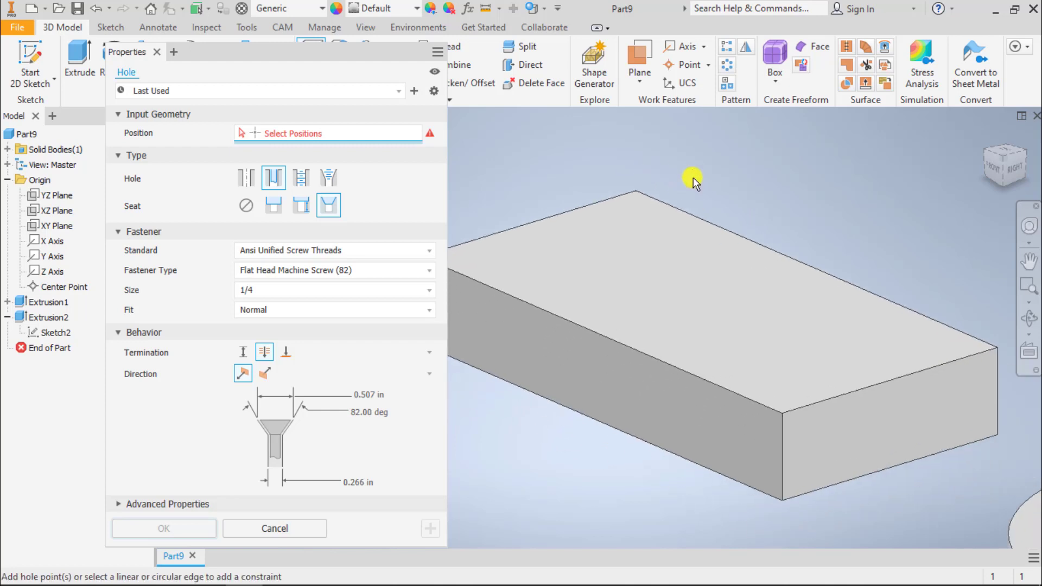
left_click(632, 233)
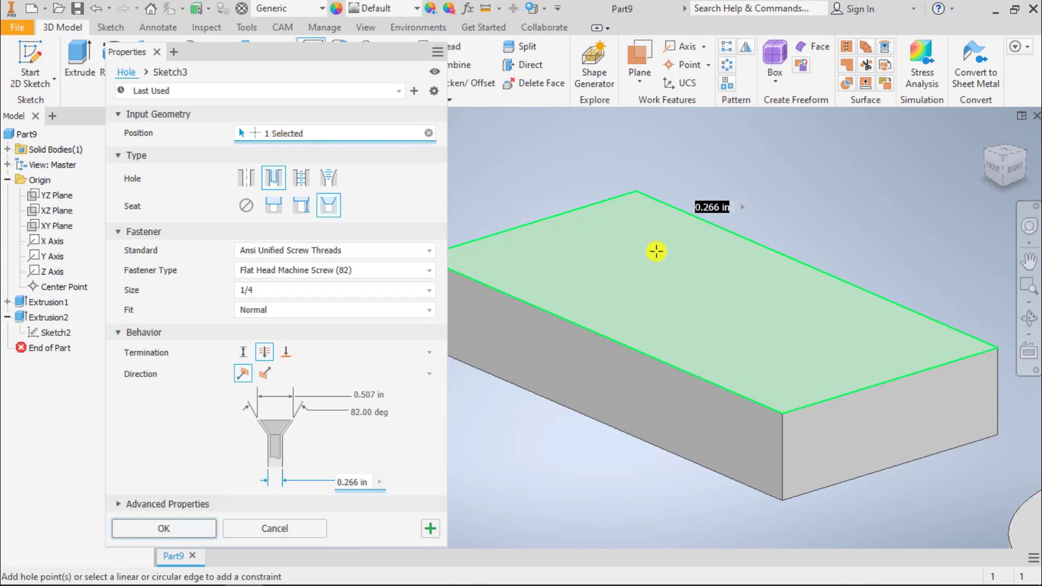
Make it a simple hole with no seat and set its diameter to 0.5 in
left_click(243, 205)
left_click(247, 179)
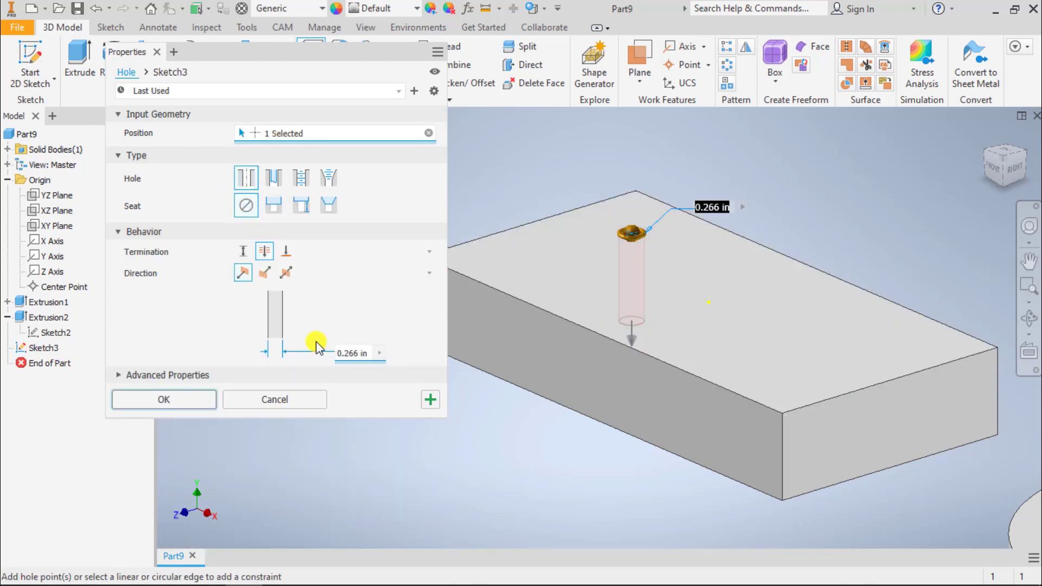
left_click(348, 353)
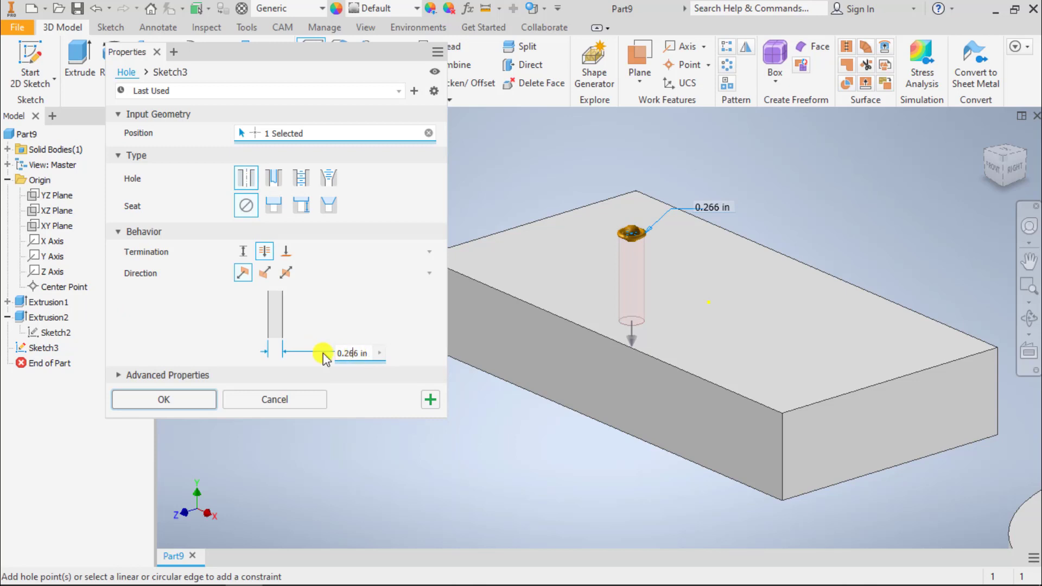
left_click_drag(323, 354, 313, 355)
type(".5")
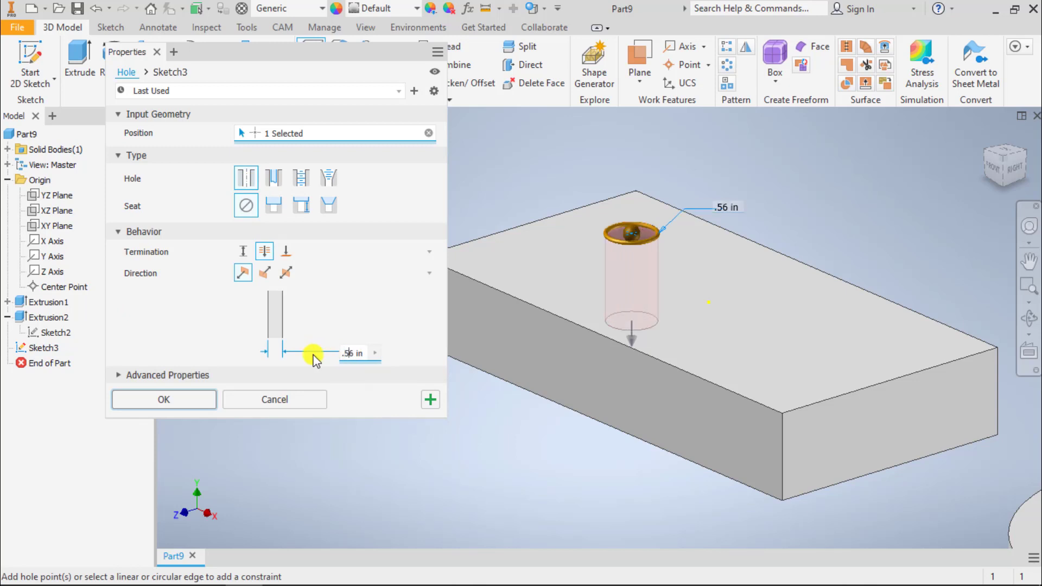
key("Delete")
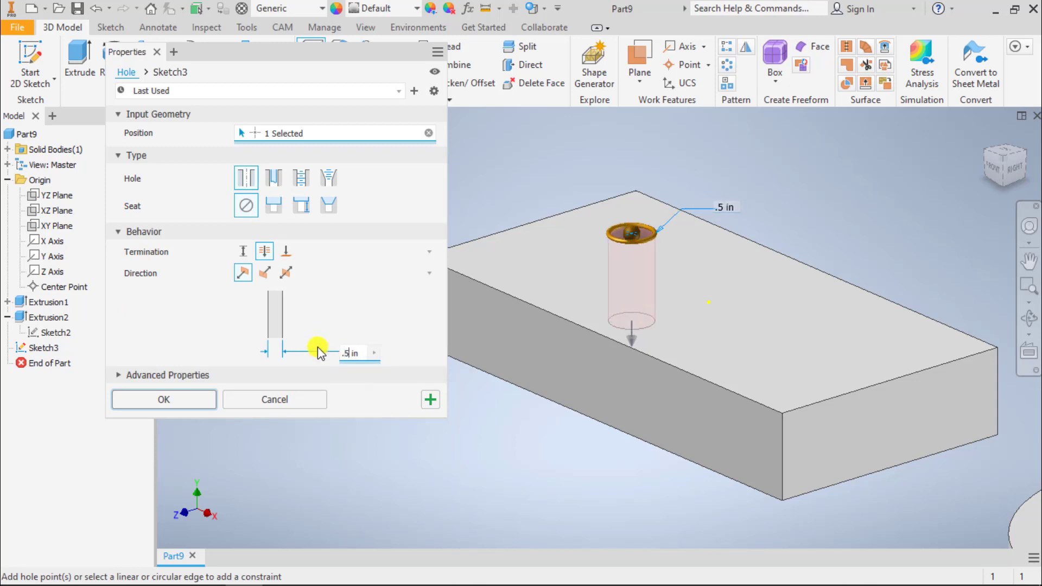
Position the hole 1 in from the block's rear short edge and 1 in from the adjacent long edge, and create it
left_click(619, 191)
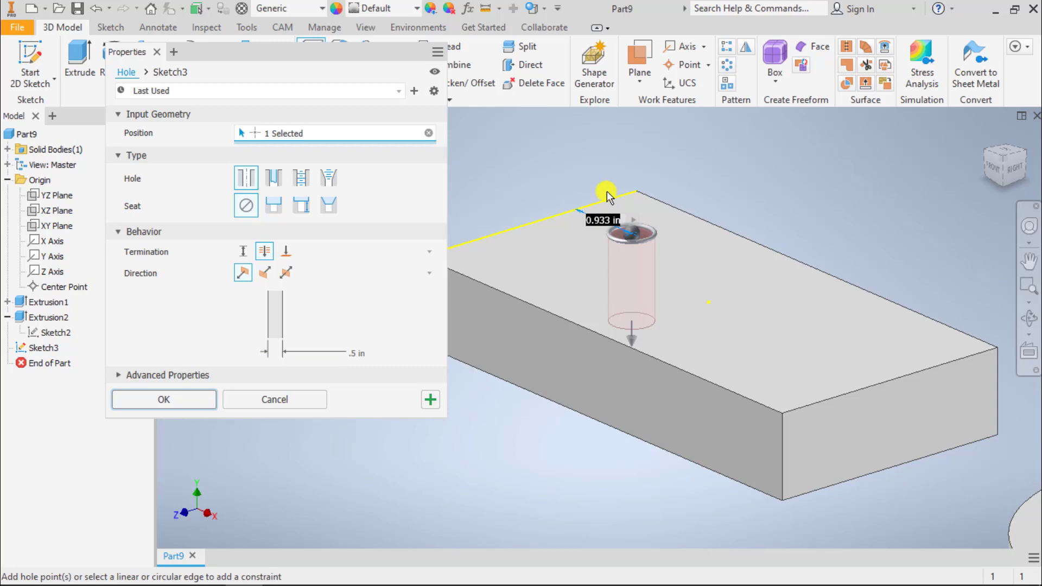
type("1")
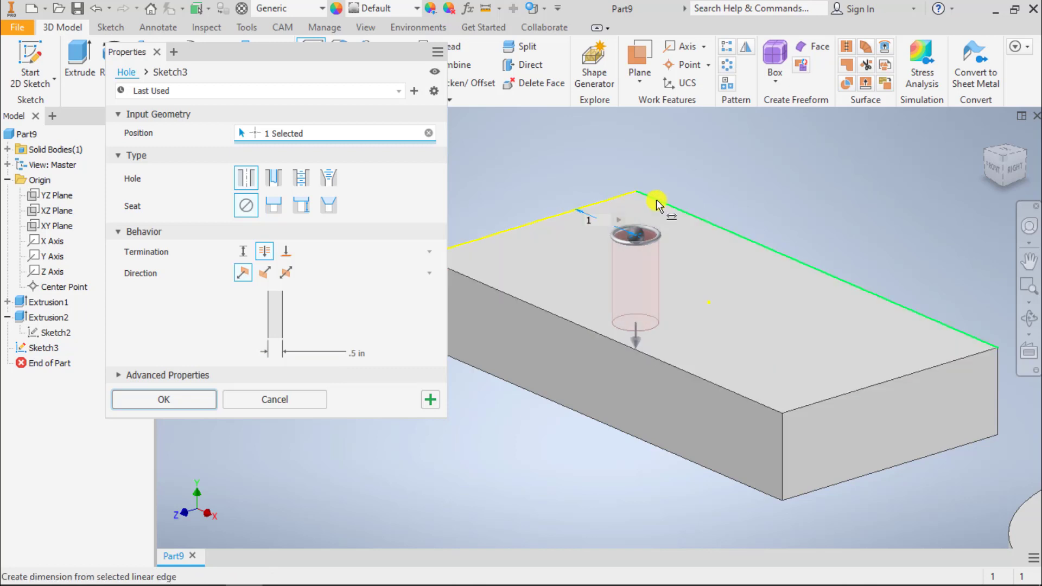
left_click(658, 202)
type("1")
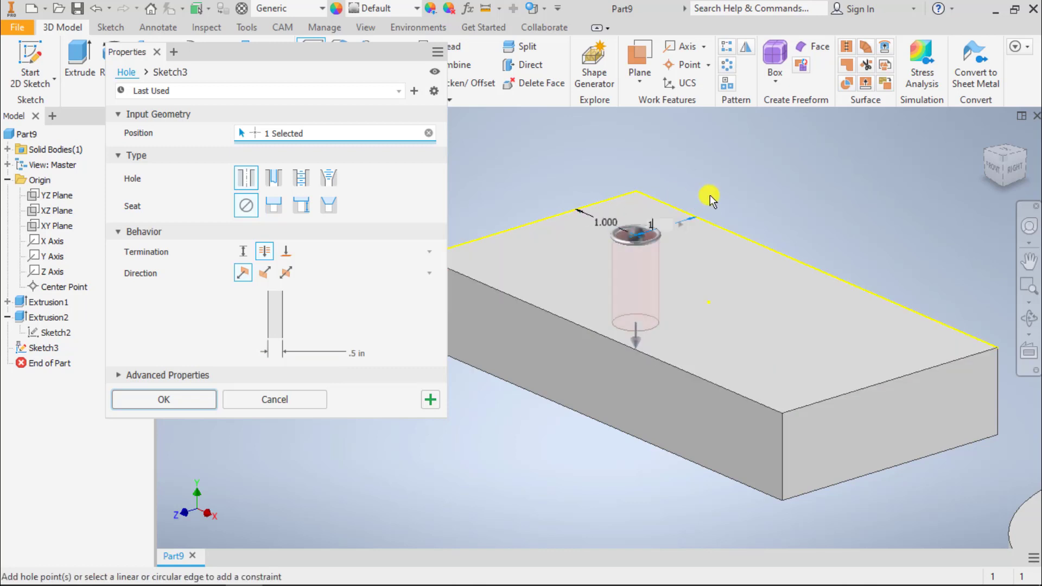
left_click(161, 404)
Reopen the new hole's definition to review its diameter and edge dimensions, and close it without changes
scroll(262, 363, "down", 3)
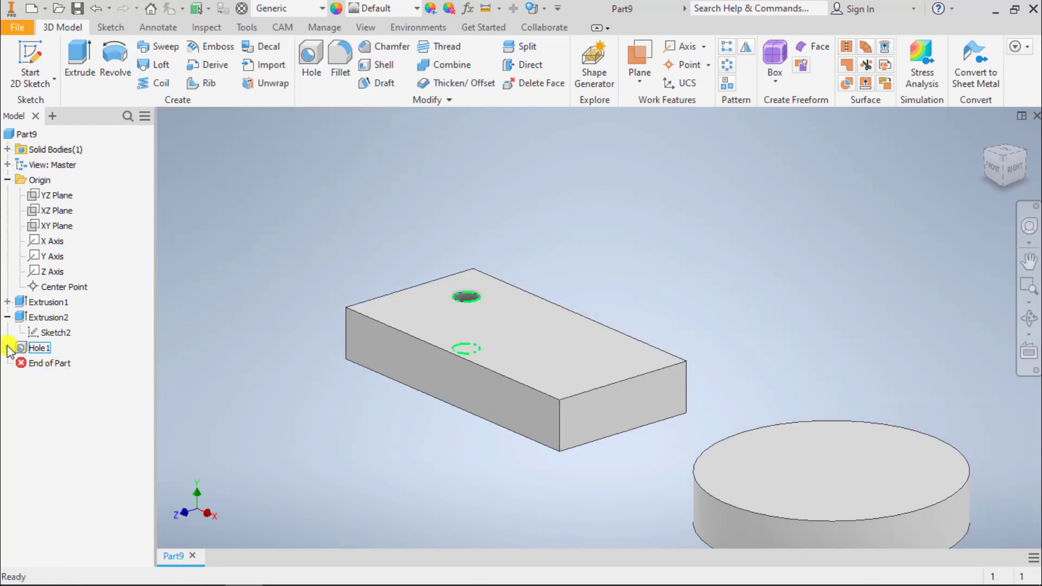
double_click(36, 348)
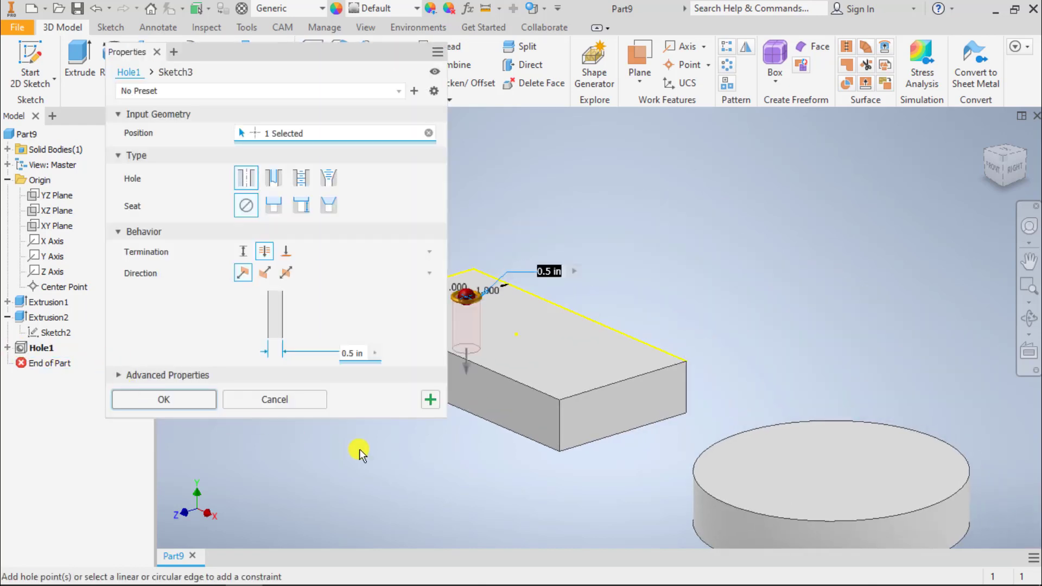
middle_click_drag(426, 445, 527, 449)
scroll(539, 309, "down", 3)
scroll(549, 305, "down", 2)
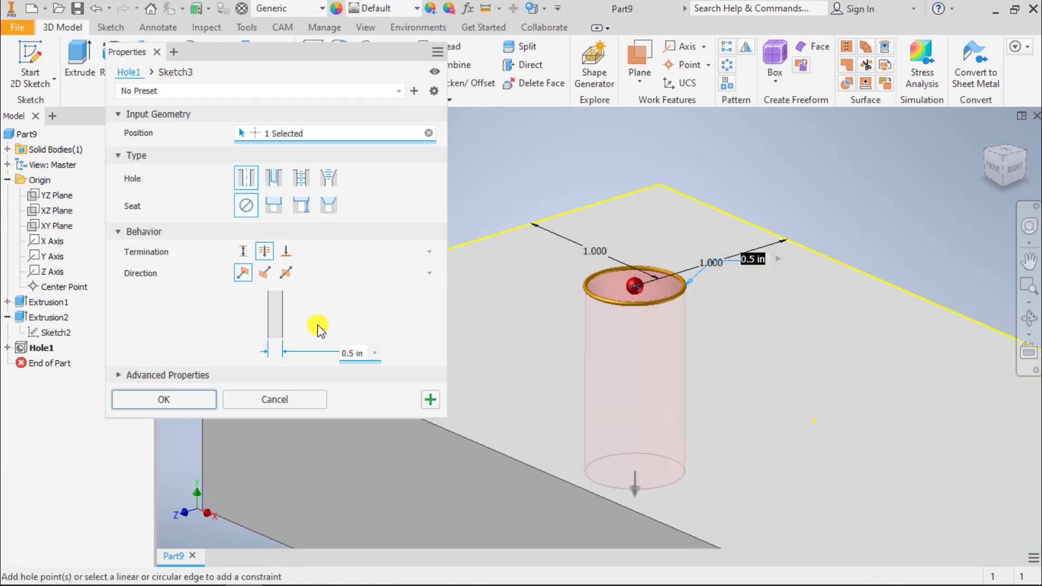
left_click(239, 404)
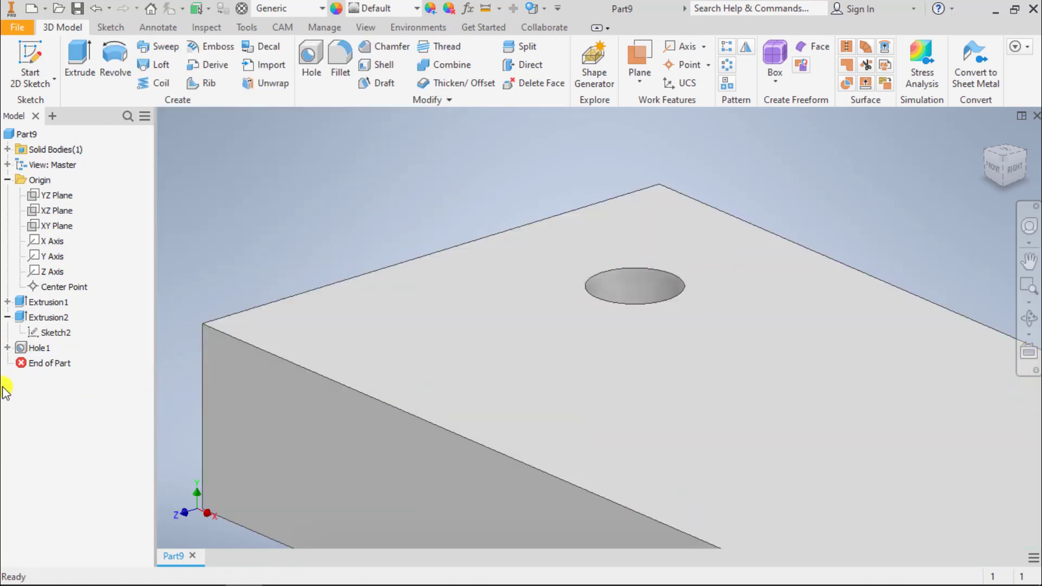
Inspect the placement sketch that belongs to the block's hole
left_click(7, 347)
double_click(53, 363)
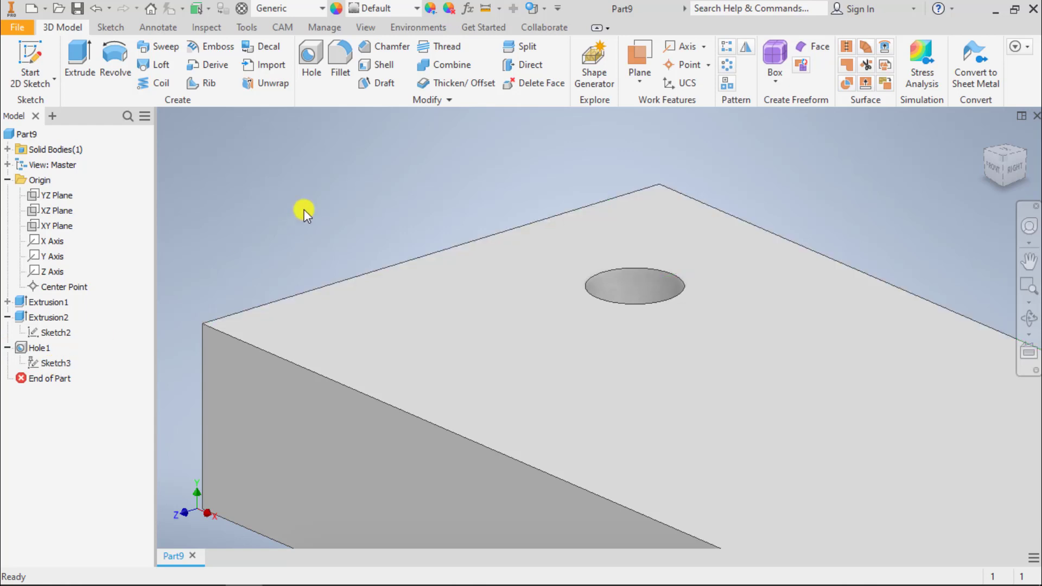
scroll(318, 211, "up", 3)
middle_click_drag(318, 211, 317, 212)
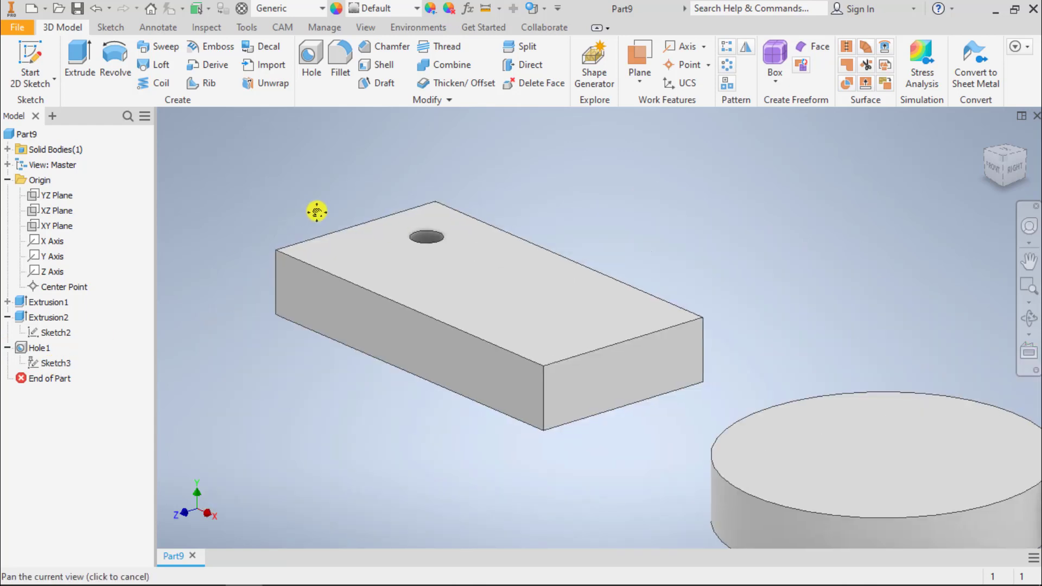
left_click(7, 348)
Start a rectangular pattern of the block's hole, using the X axis as the first direction
middle_click_drag(212, 307, 214, 324)
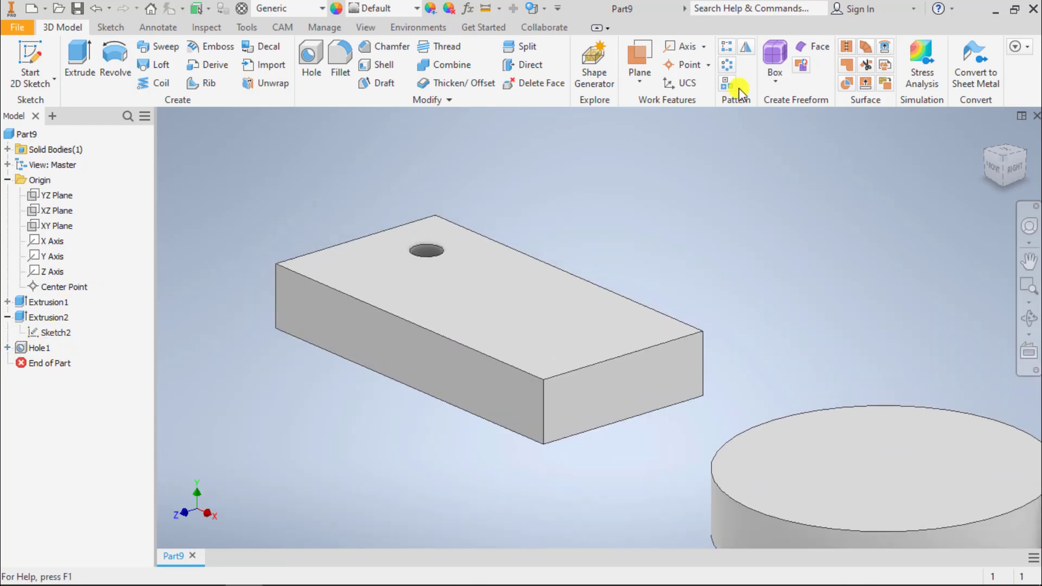
left_click(728, 49)
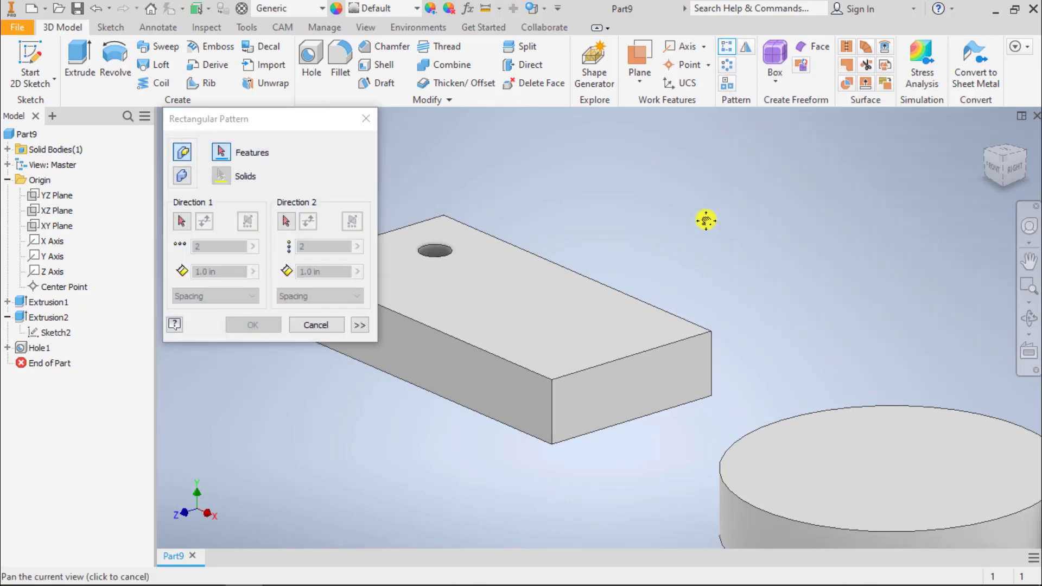
middle_click_drag(704, 219, 798, 214)
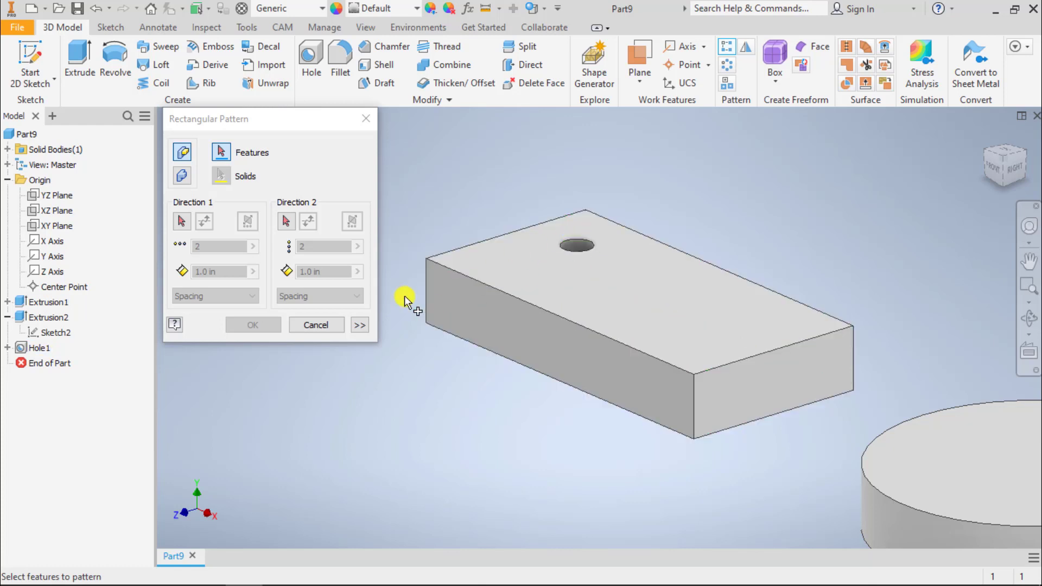
left_click(22, 350)
left_click(183, 221)
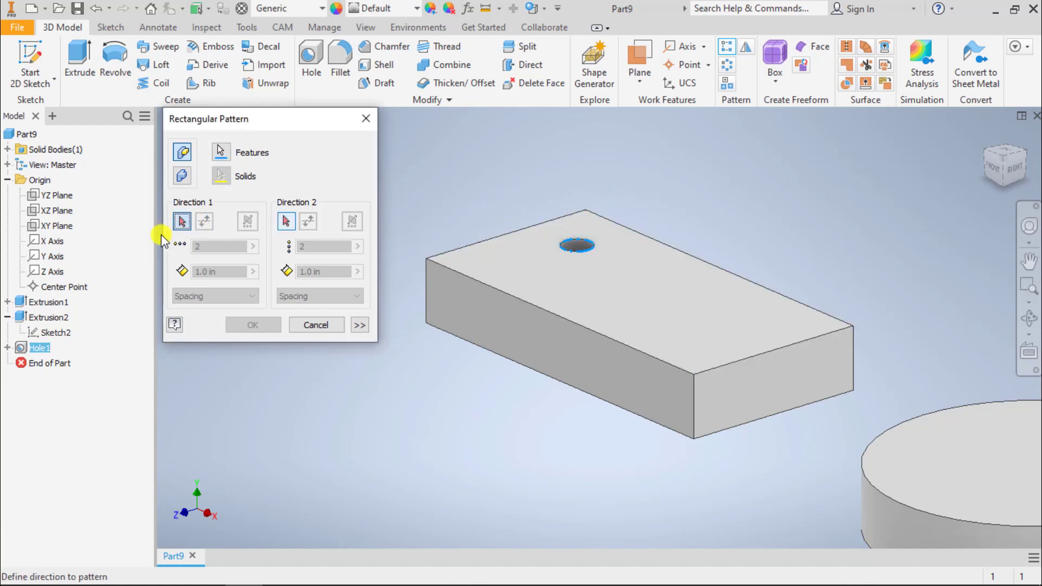
left_click(53, 243)
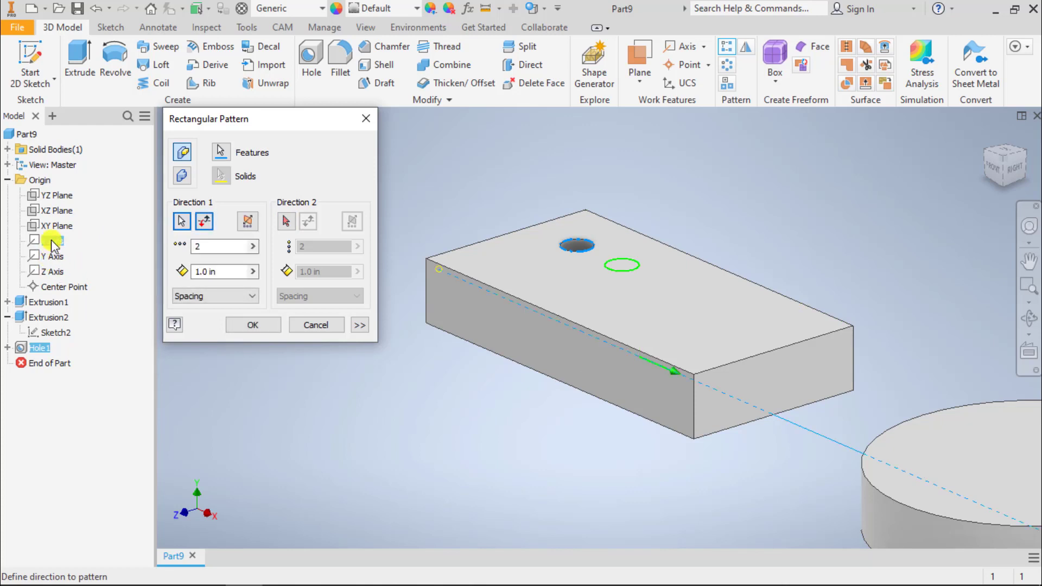
Set the first-direction count to 5 and create the row of holes along the block
left_click(209, 246)
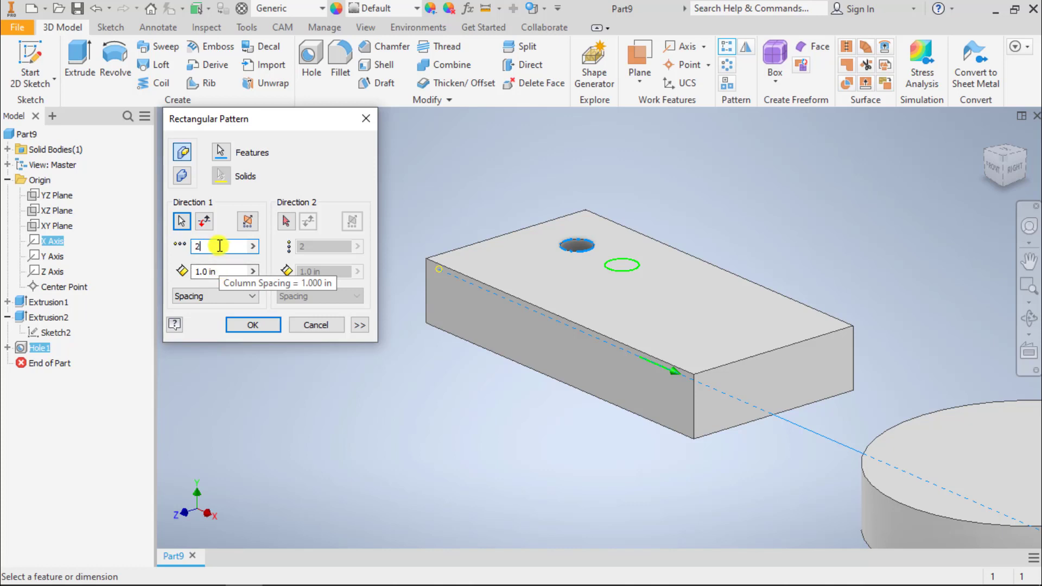
type("4")
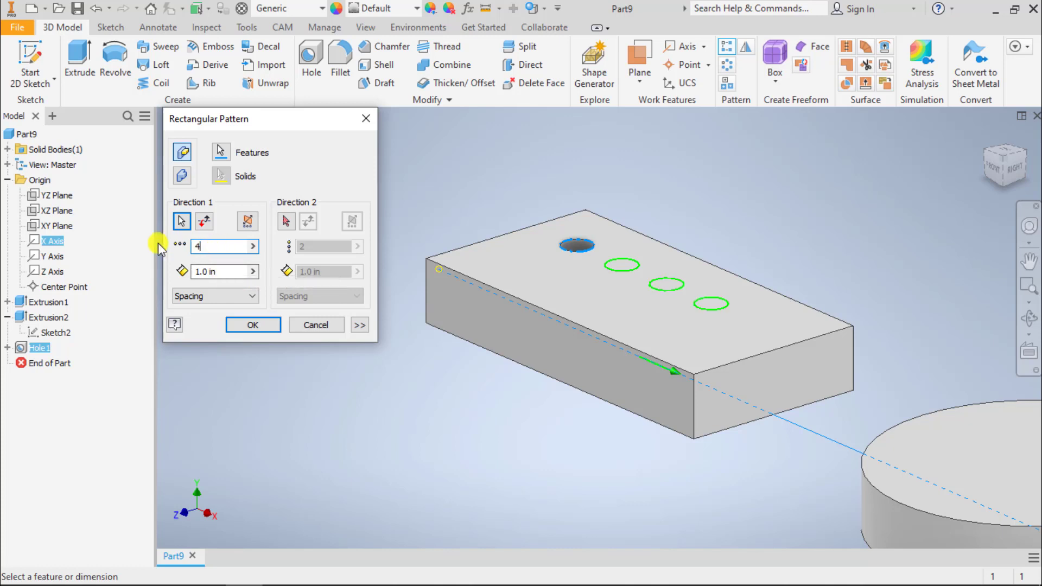
key("BackSpace")
type("5")
middle_click_drag(438, 337, 500, 426, "shift")
scroll(500, 426, "up", 3)
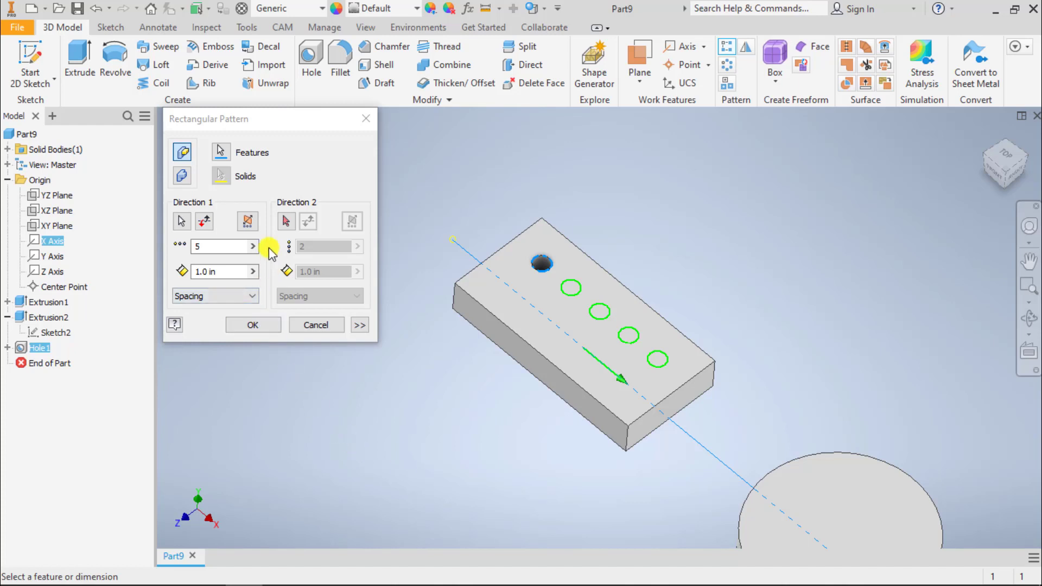
left_click(260, 325)
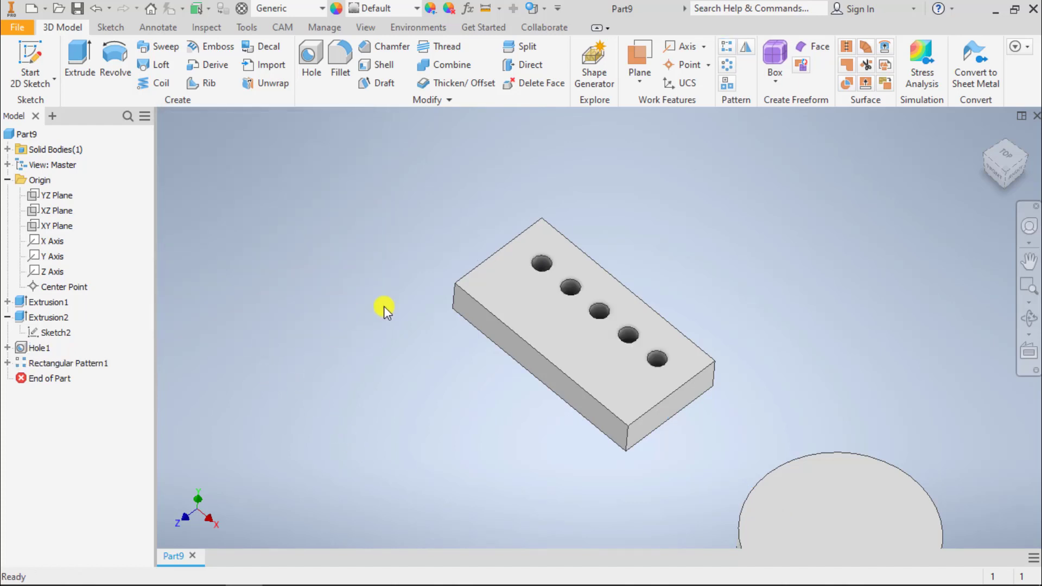
Examine the rectangular pattern's occurrences and its source hole feature with the underlying sketch in the model tree
middle_click_drag(384, 305, 379, 319, "shift")
scroll(362, 314, "up", 2)
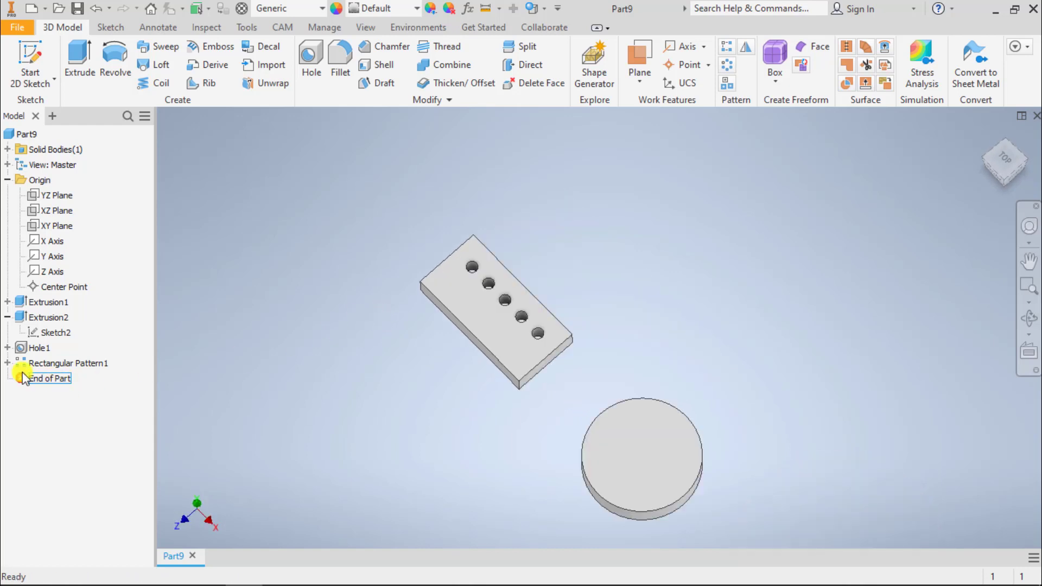
left_click_drag(23, 377, 38, 350)
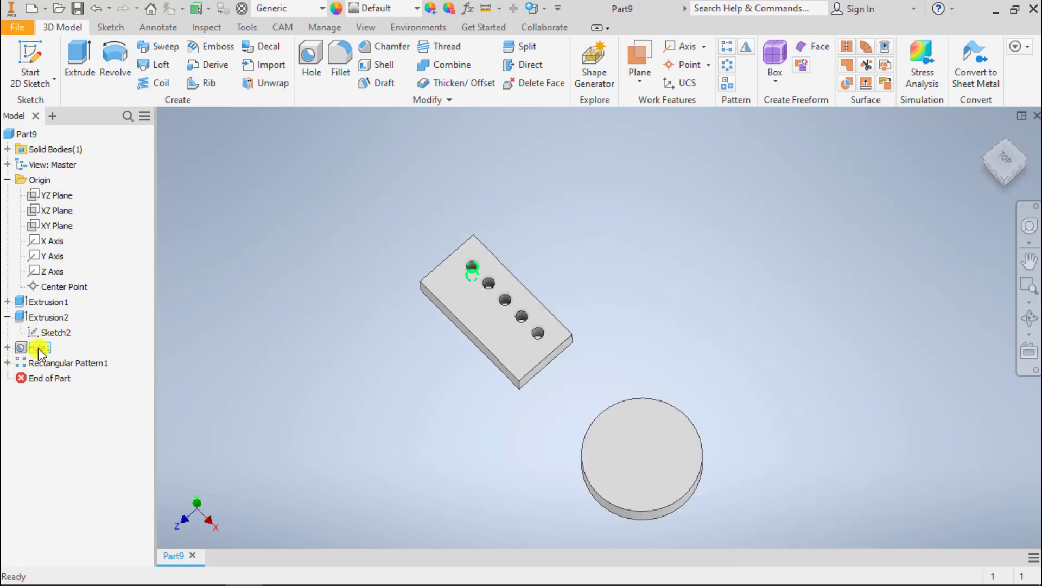
left_click(7, 363)
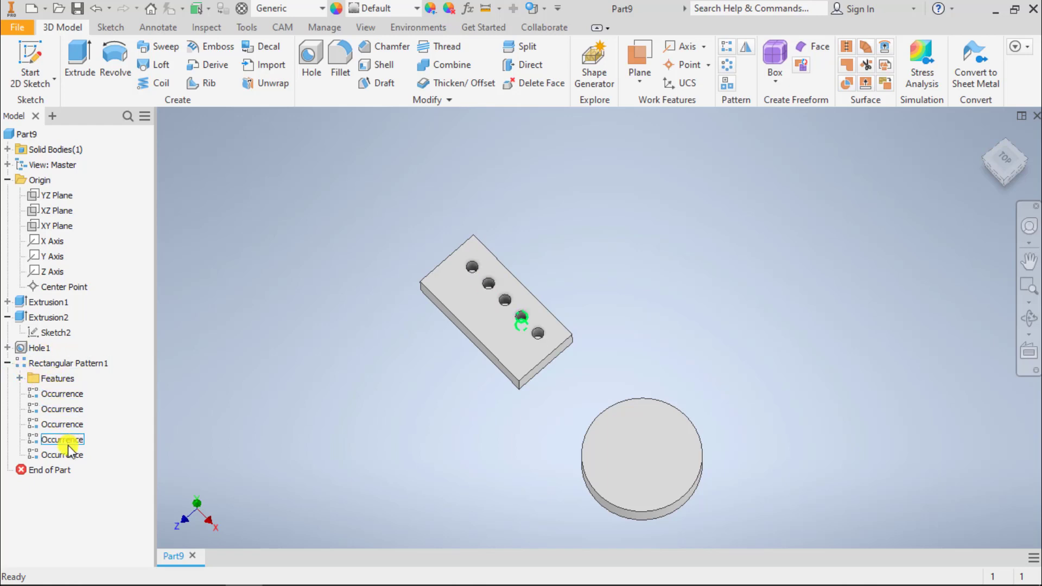
left_click(18, 378)
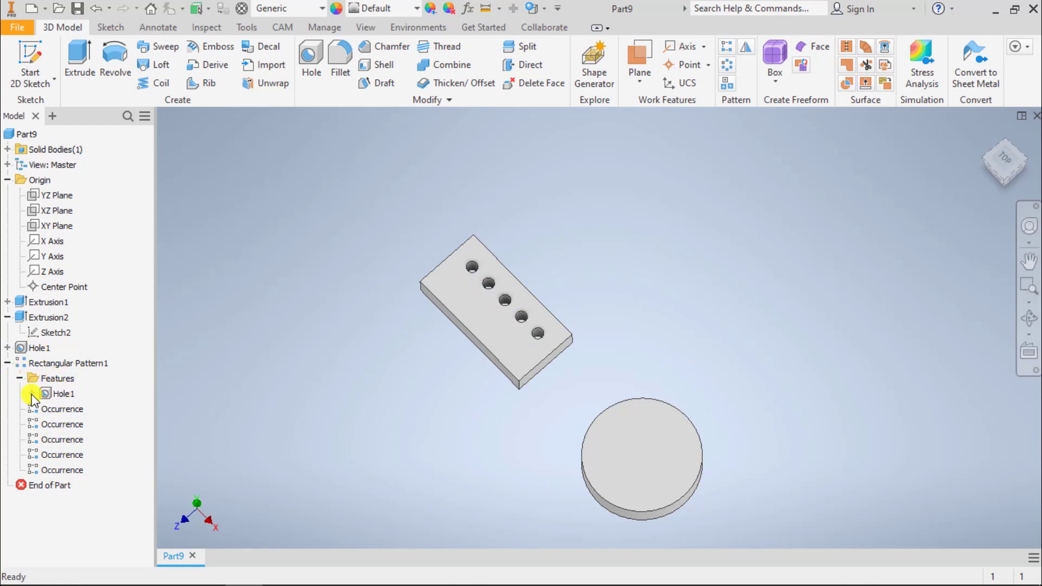
left_click(32, 393)
double_click(79, 408)
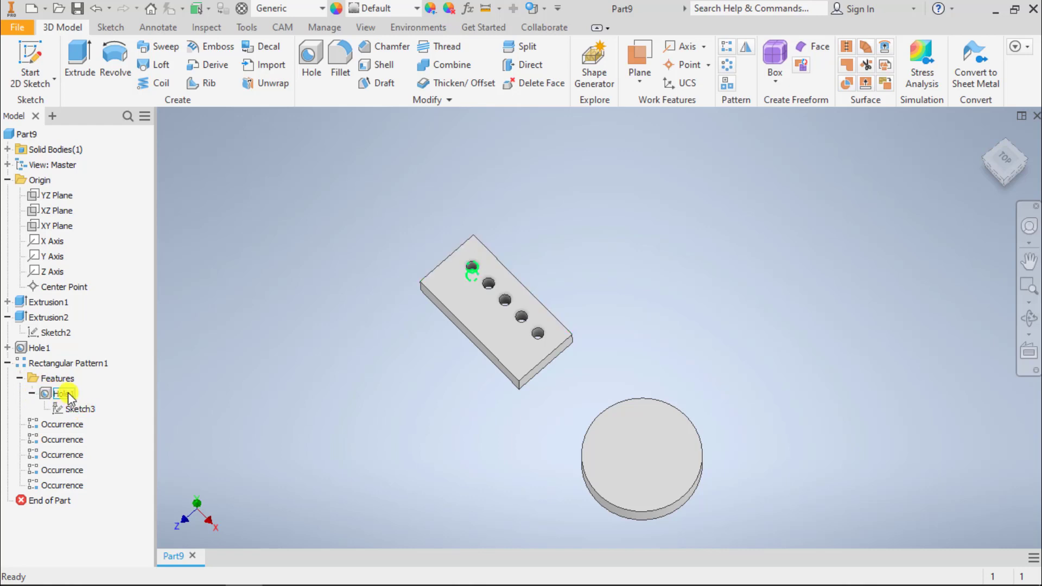
left_click(32, 393)
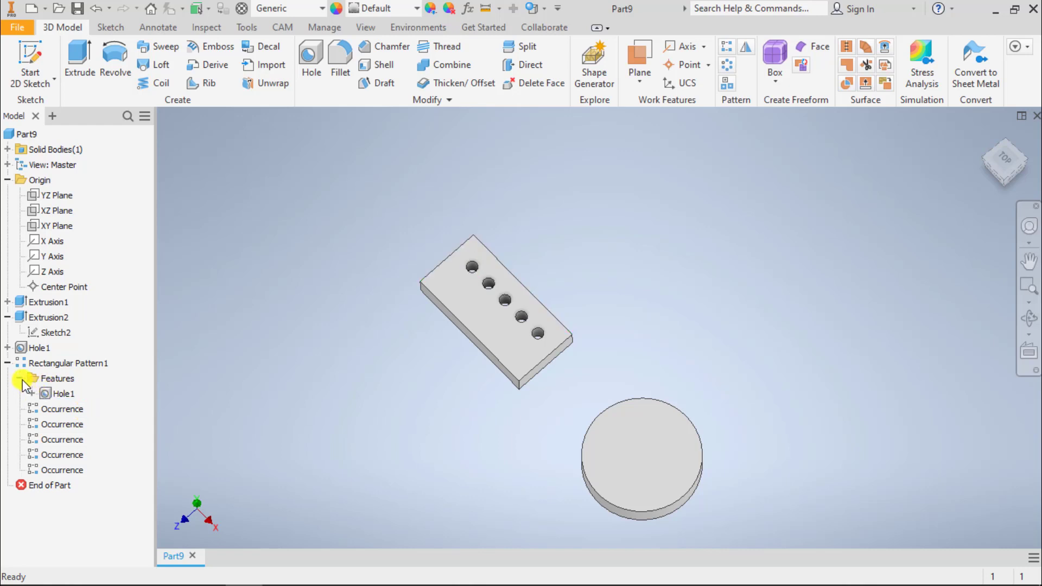
left_click(21, 379)
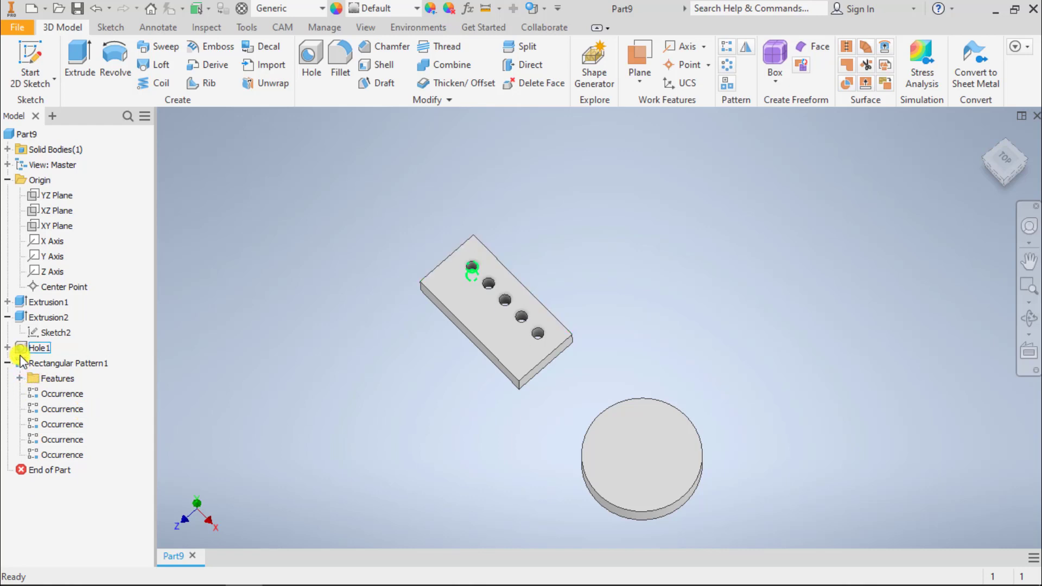
Reopen the rectangular pattern's definition to review its direction, count and spacing, and close it without changes
left_click(21, 362)
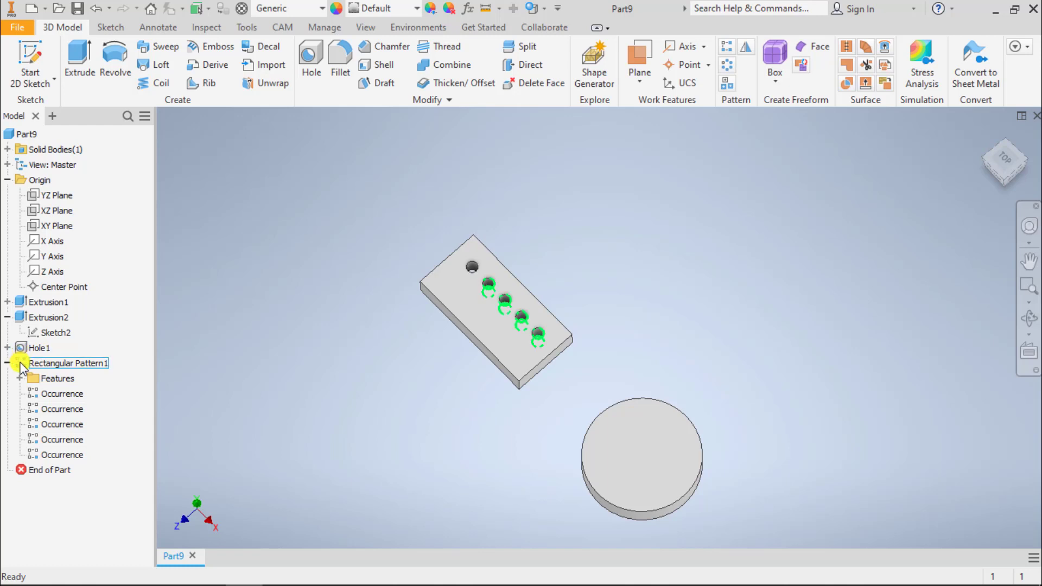
double_click(48, 364)
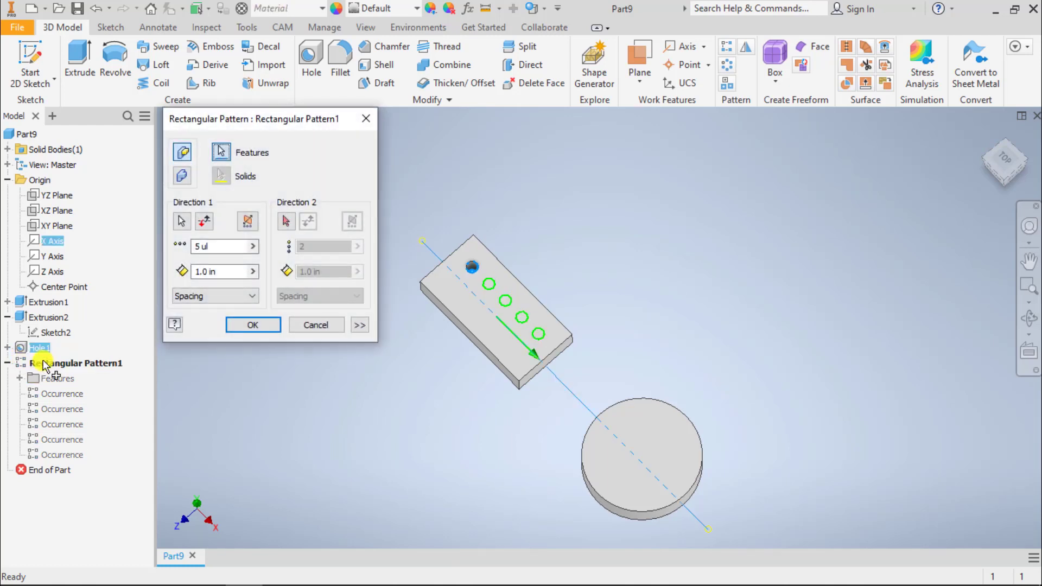
left_click(296, 325)
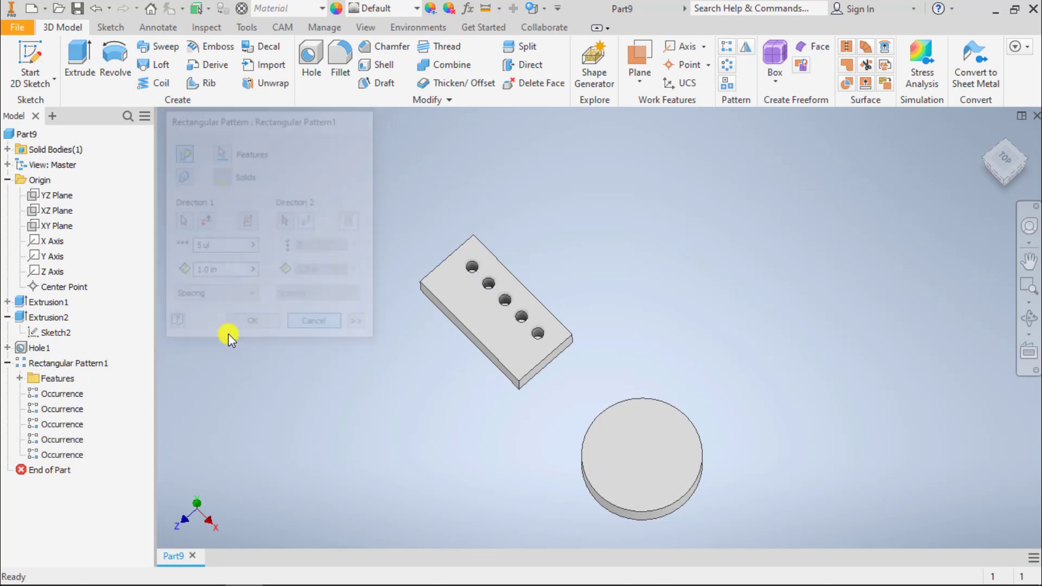
double_click(55, 363)
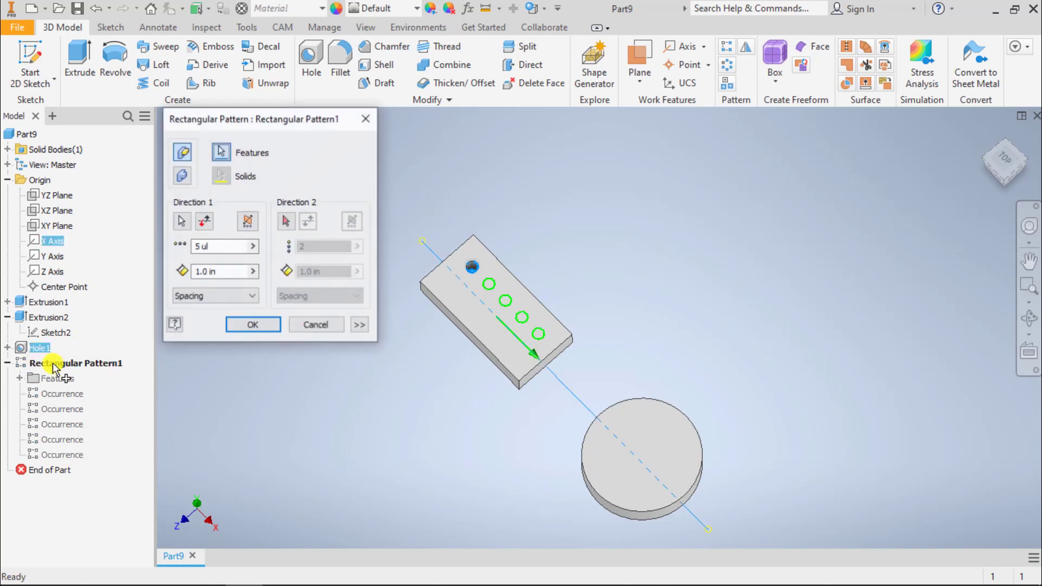
left_click(234, 329)
left_click(100, 364)
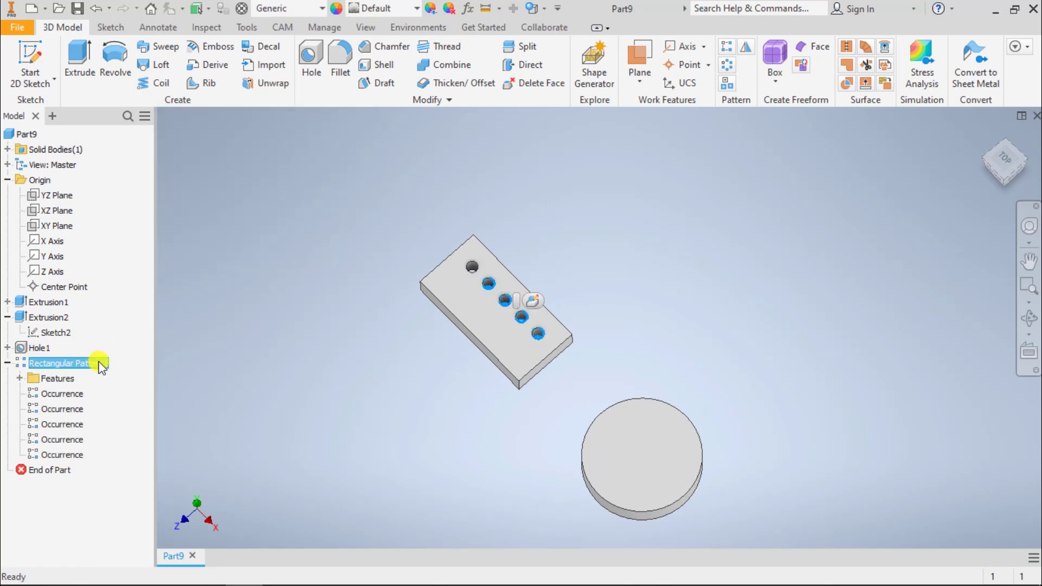
left_click(101, 364)
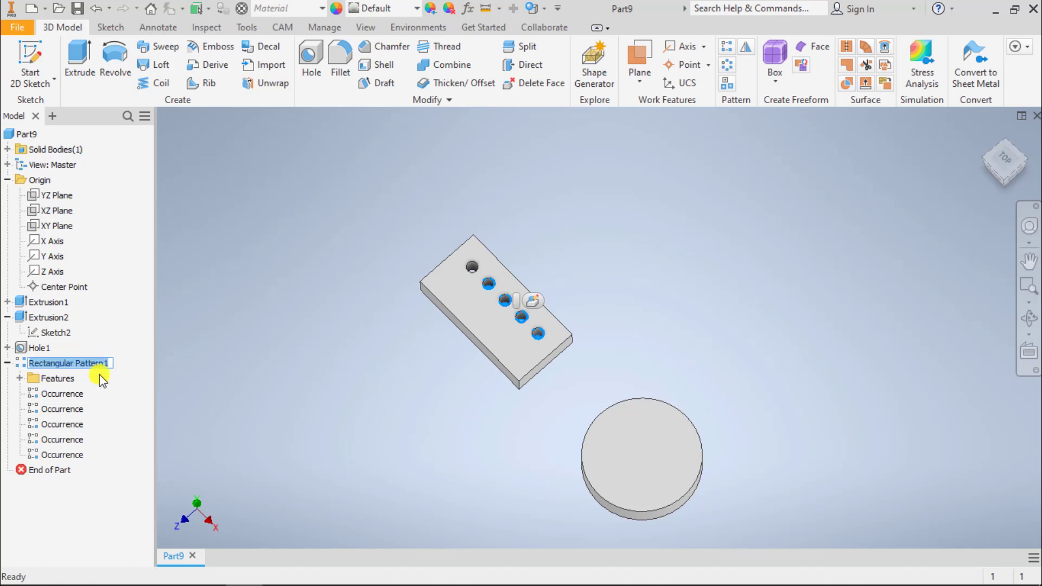
left_click(18, 363)
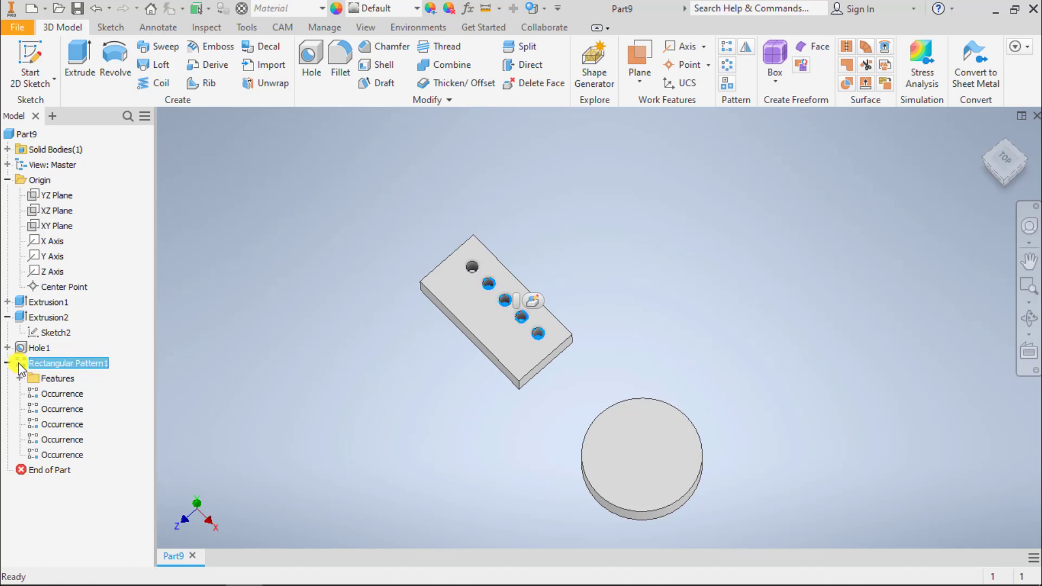
Add a second direction to the rectangular hole pattern along the block's short edge, with a count of 3
double_click(18, 365)
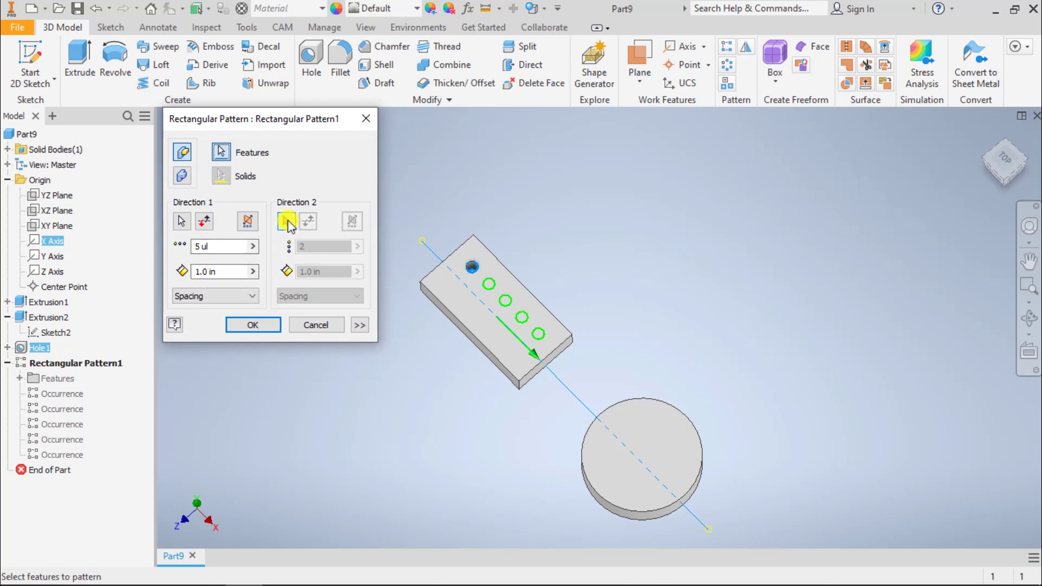
left_click(287, 221)
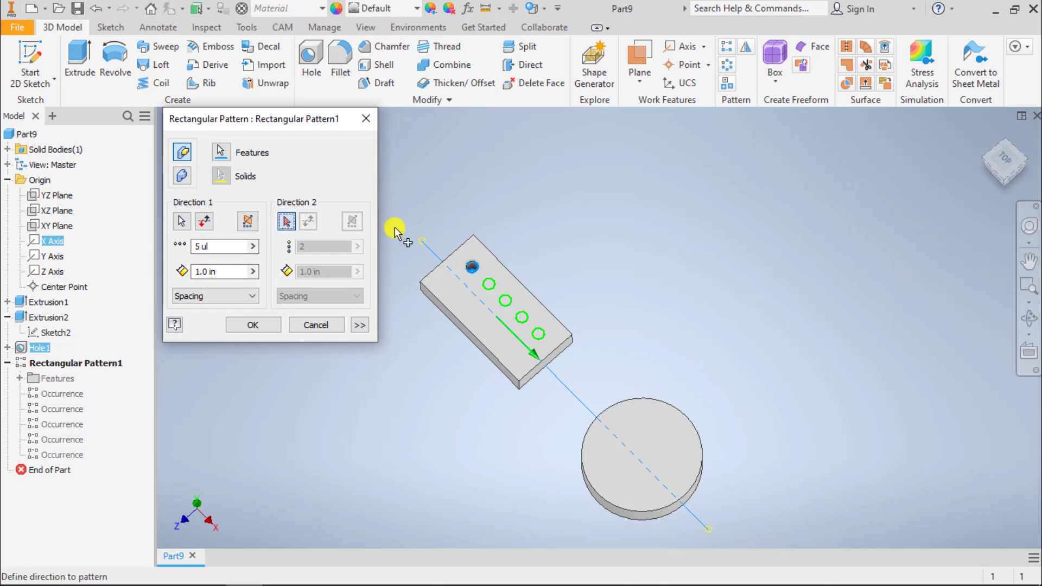
left_click(461, 242)
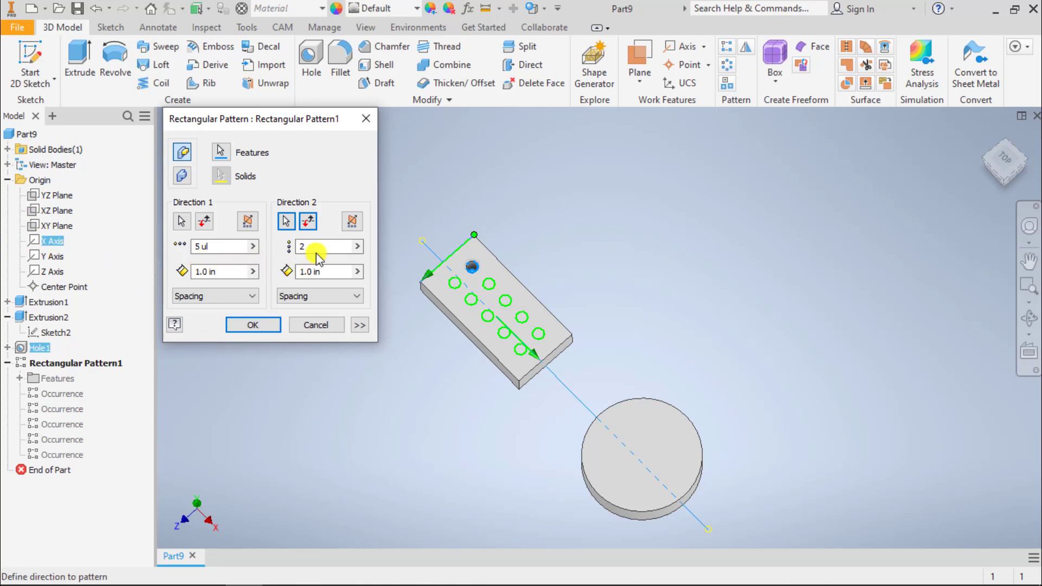
left_click_drag(315, 249, 257, 245)
type("3")
scroll(418, 305, "up", 5)
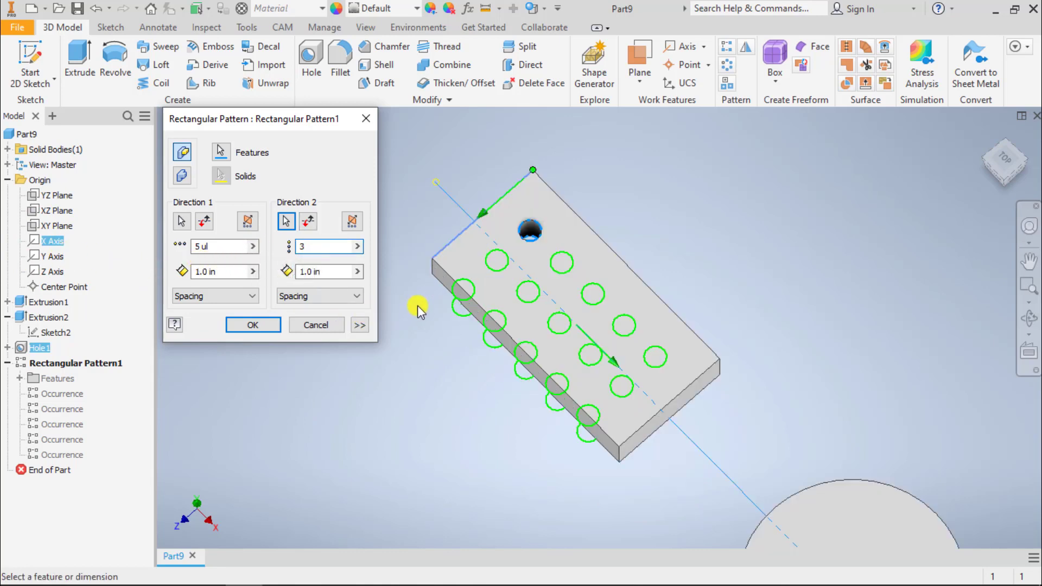
left_click(251, 325)
middle_click_drag(360, 356, 319, 342)
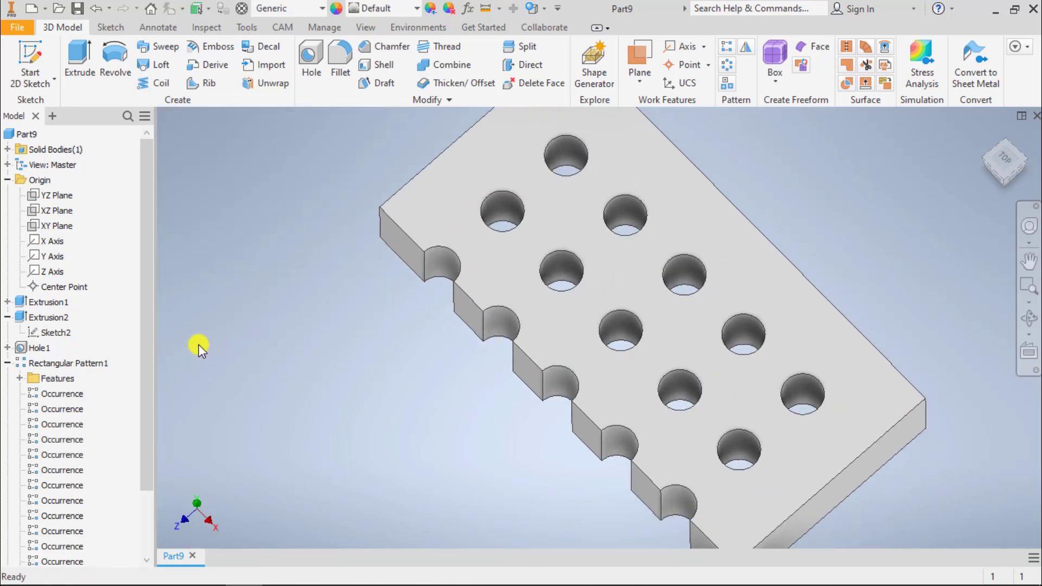
Set the rectangular pattern's second-direction count to 4
double_click(23, 365)
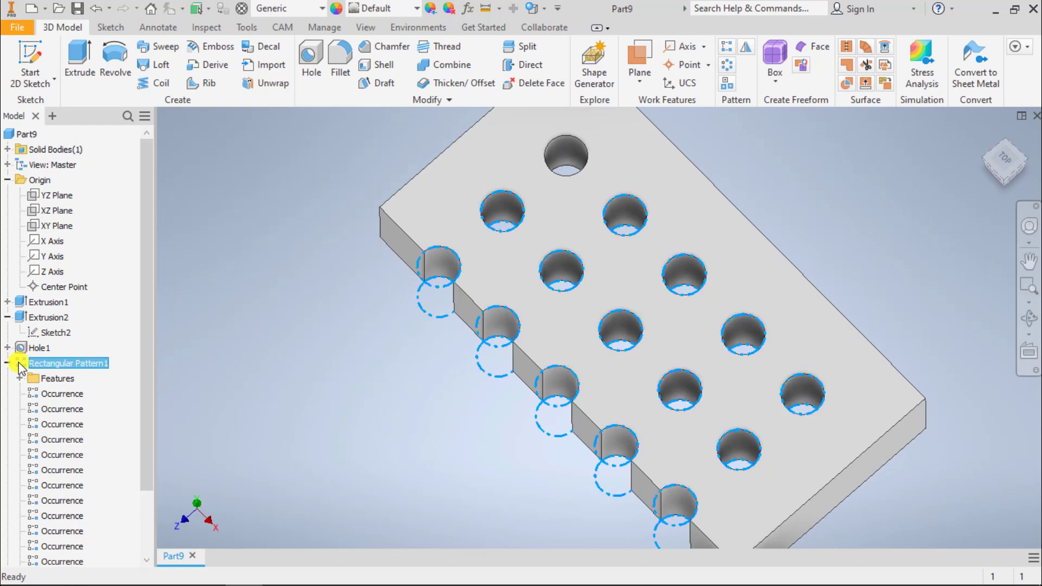
double_click(303, 246)
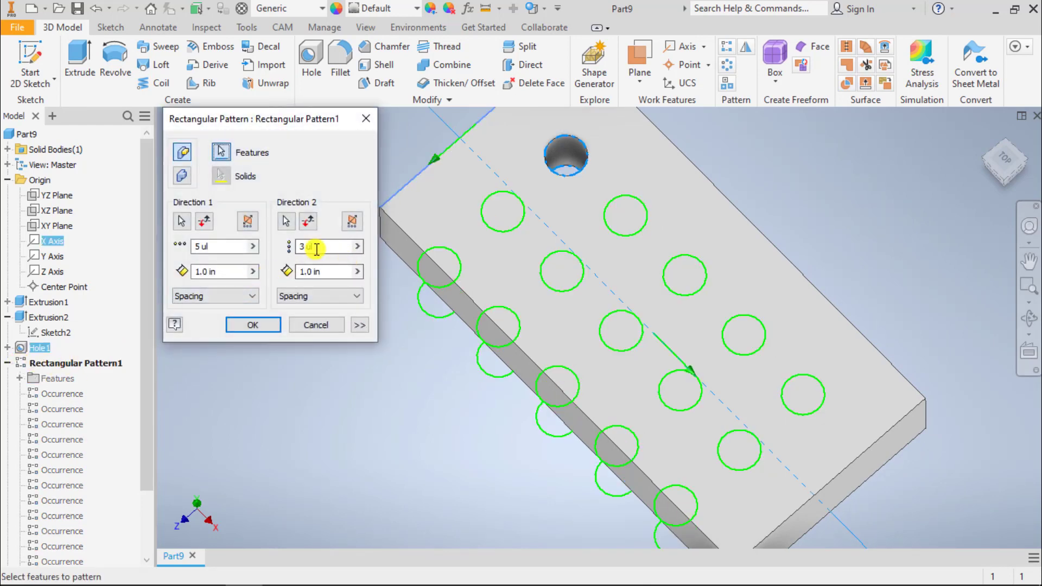
type("4")
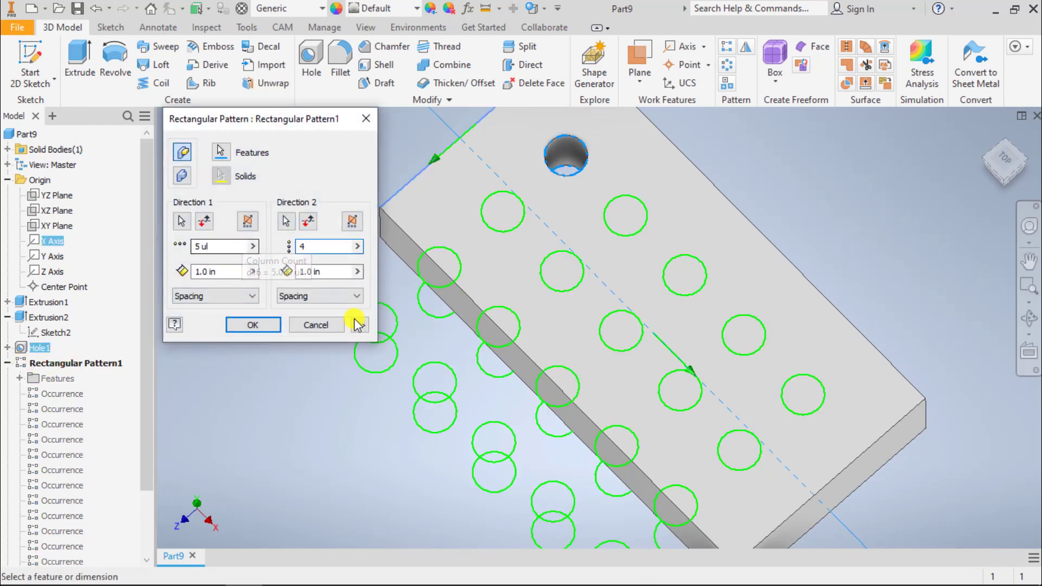
left_click(253, 325)
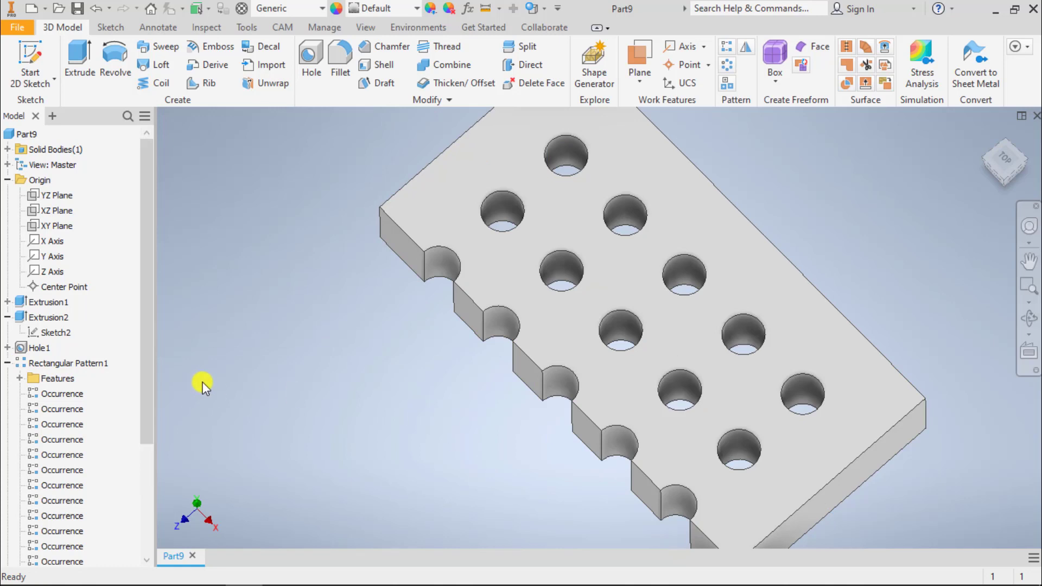
Set the rectangular pattern's second-direction count to 3 and its spacing to 0.75 in
scroll(331, 386, "down", 3)
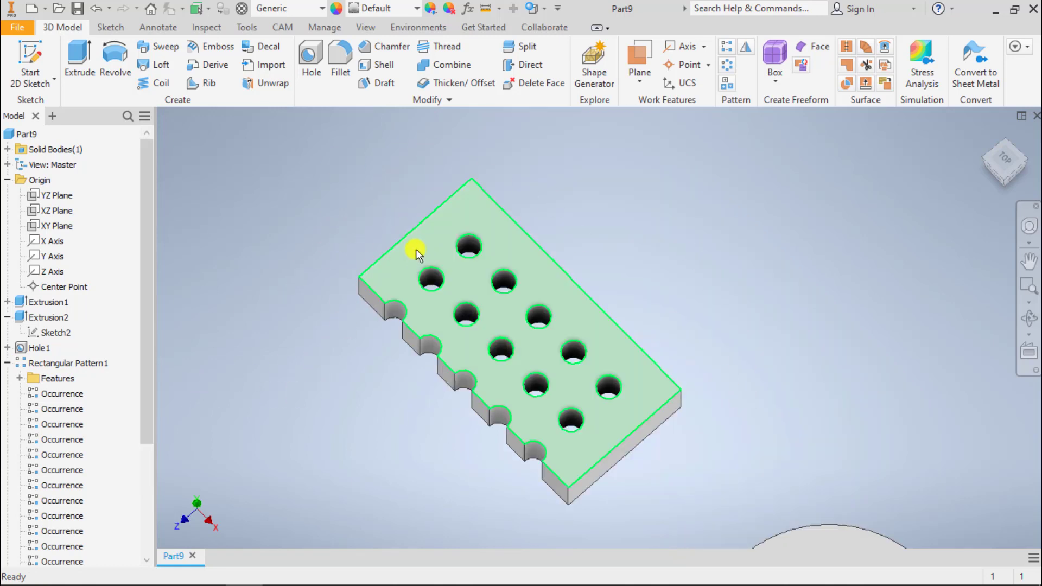
left_click(26, 361)
double_click(26, 360)
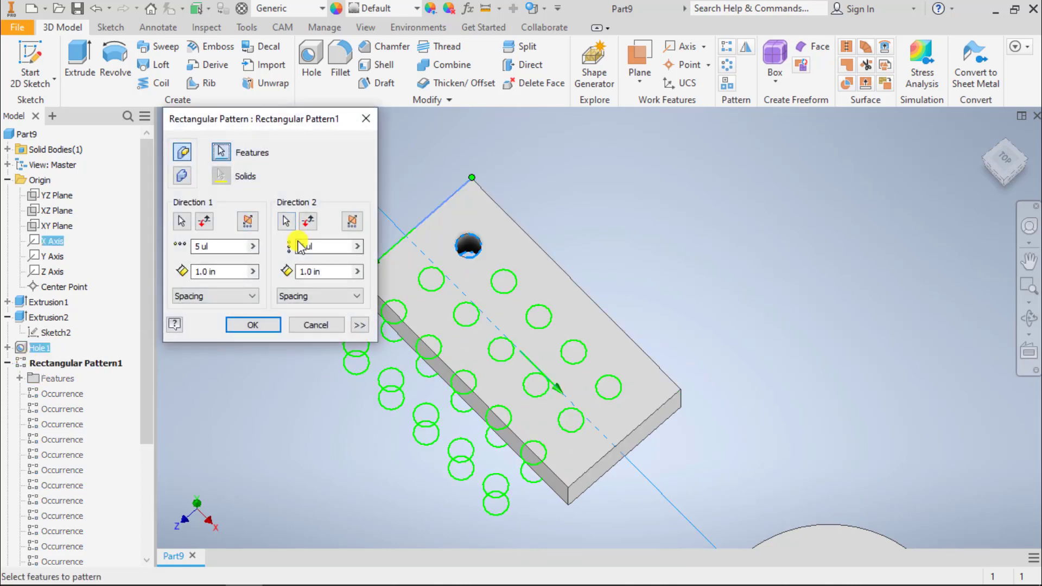
type("3")
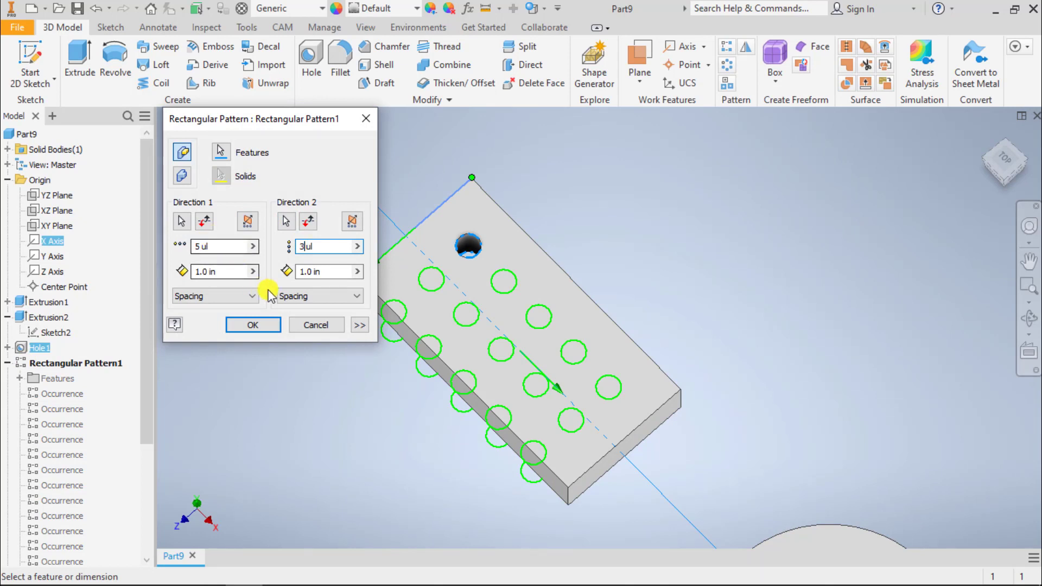
key("Tab")
type(".5")
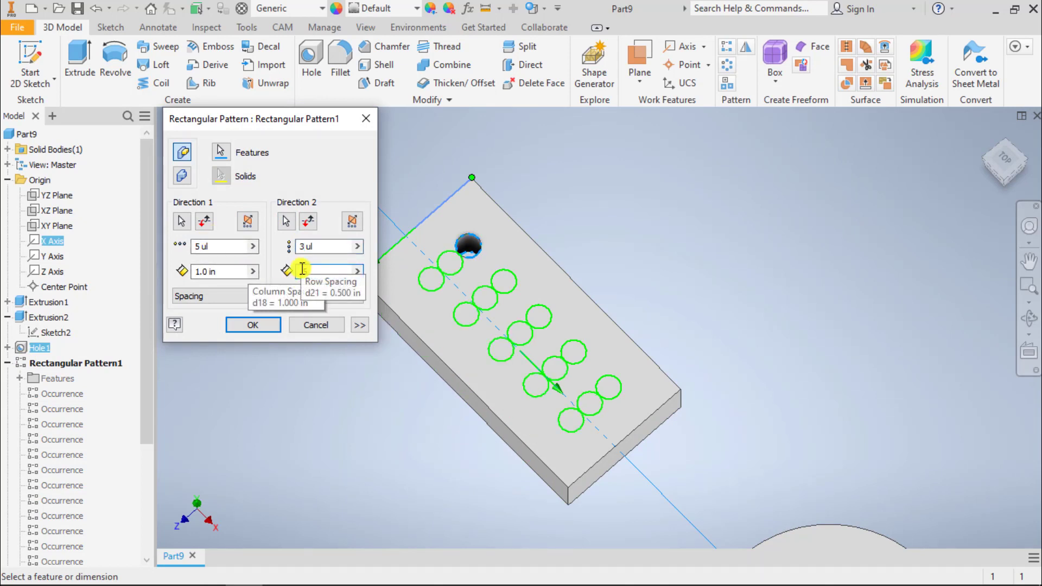
double_click(302, 270)
key("BackSpace")
type(".75")
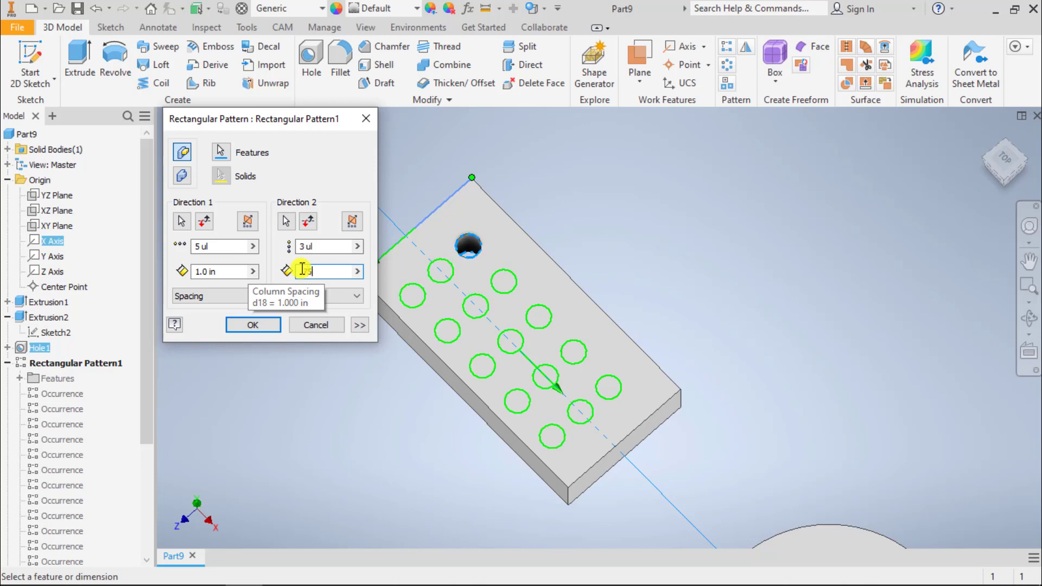
left_click(253, 324)
Suppress the second, third and fourth hole occurrences in the middle row of the rectangular pattern
middle_click_drag(333, 350, 268, 341)
middle_click_drag(324, 375, 352, 380)
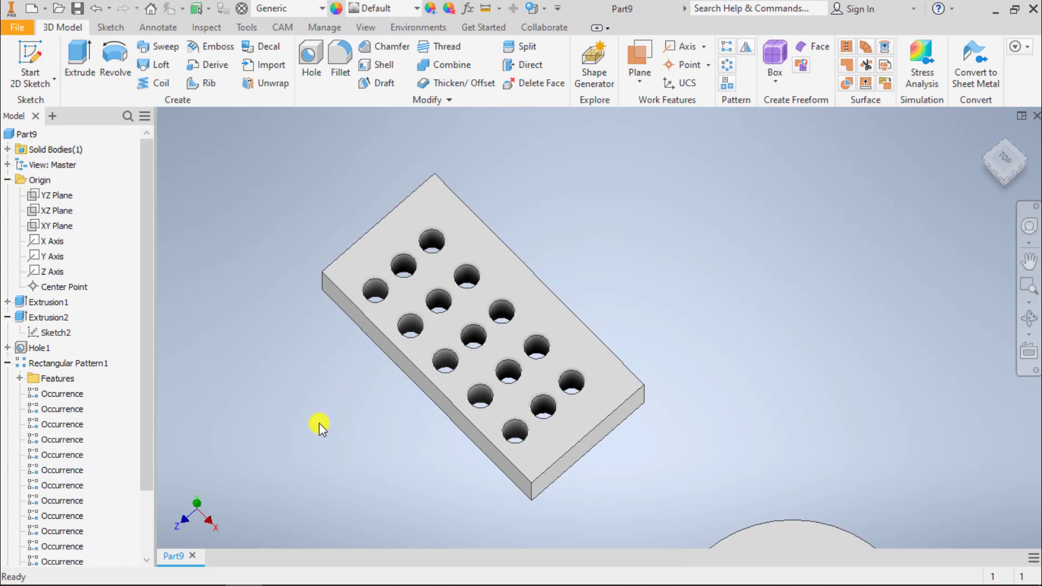
scroll(217, 384, "down", 3)
scroll(291, 358, "up", 2)
middle_click_drag(294, 360, 236, 335)
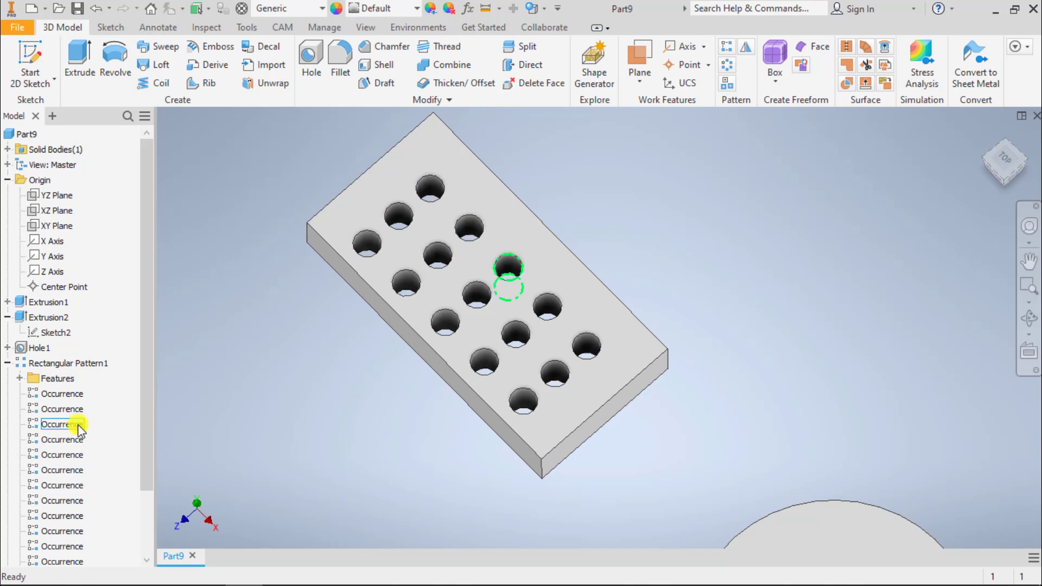
left_click(66, 487)
left_click(68, 500, "ctrl")
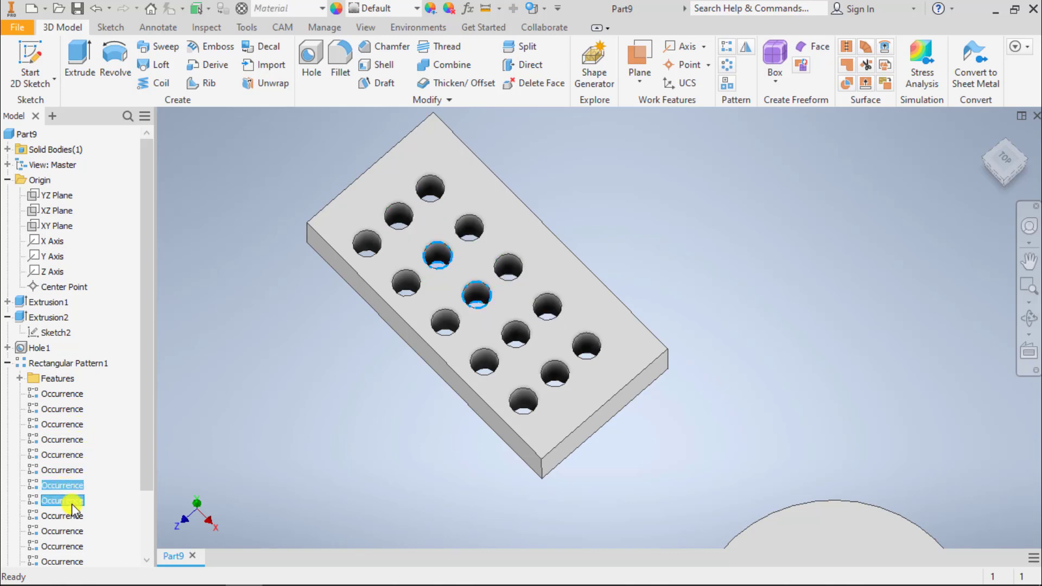
left_click(73, 520, "ctrl")
right_click(73, 521)
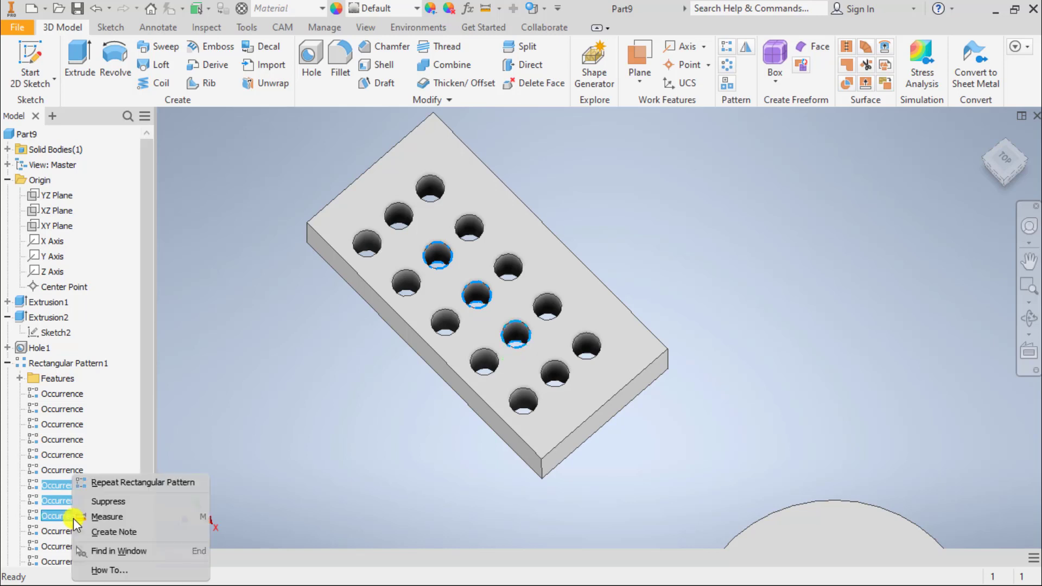
left_click(108, 503)
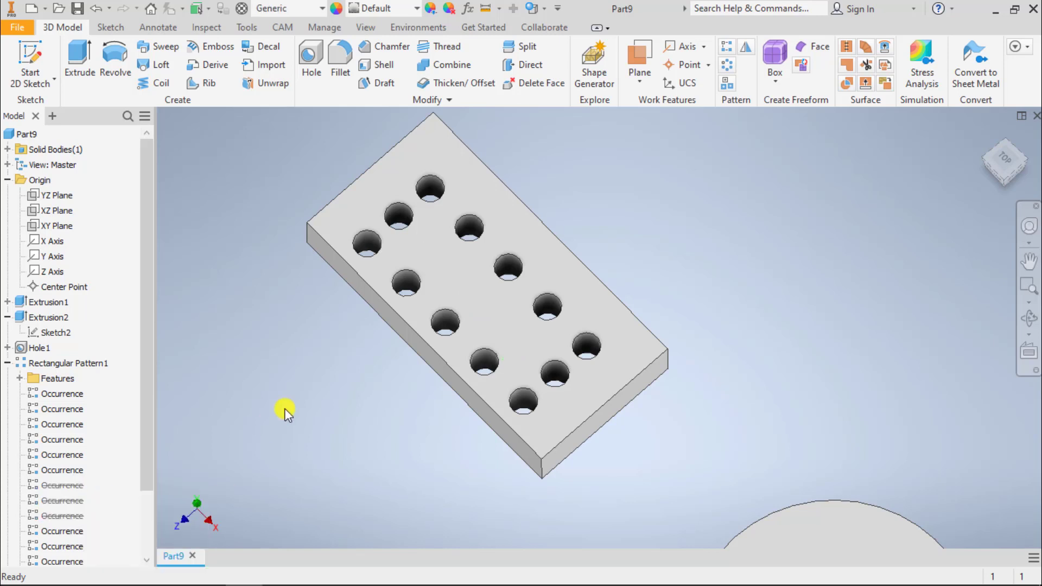
Edit the source hole's sketch to reduce its distance from the block's long edge, finish the sketch and return to part modeling
middle_click_drag(313, 395, 297, 362)
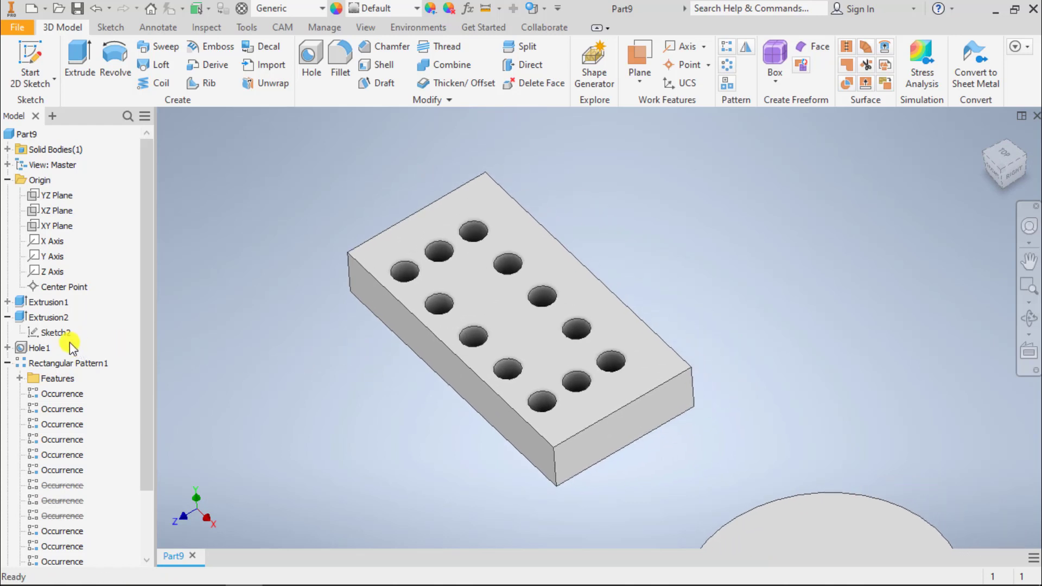
left_click(7, 347)
double_click(54, 362)
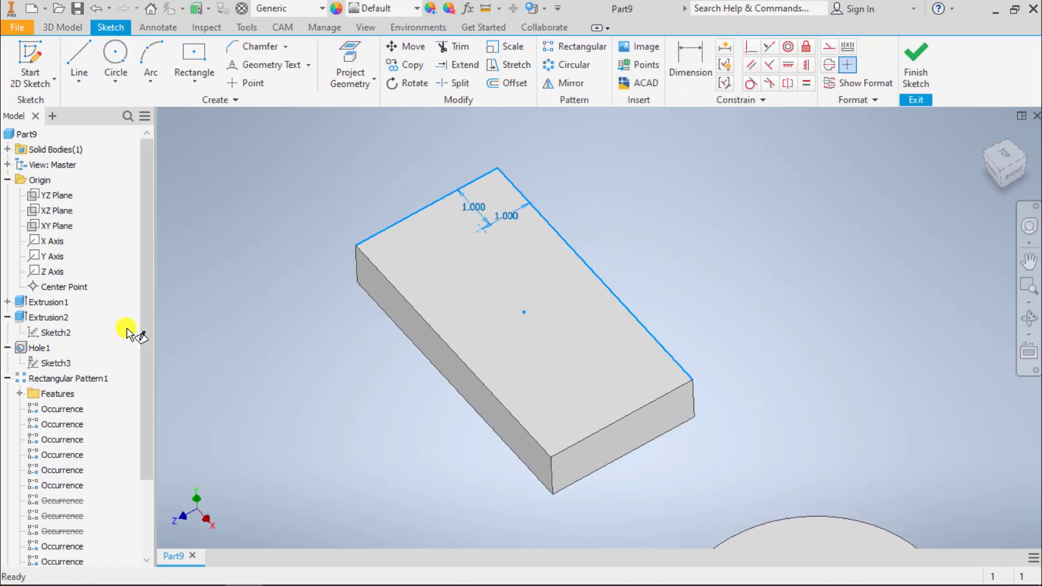
double_click(648, 210)
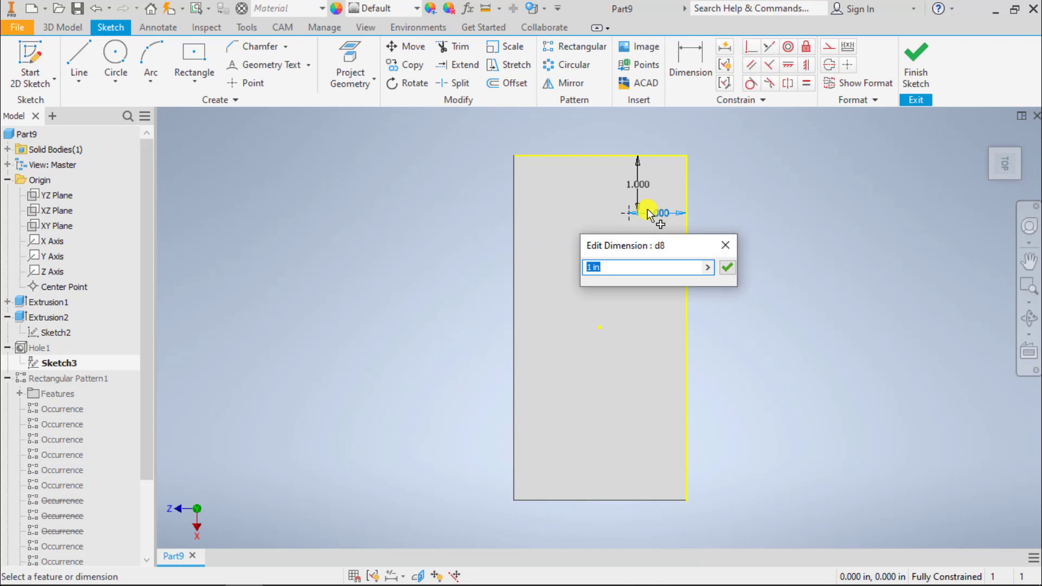
type("1")
key("Return")
left_click(923, 54)
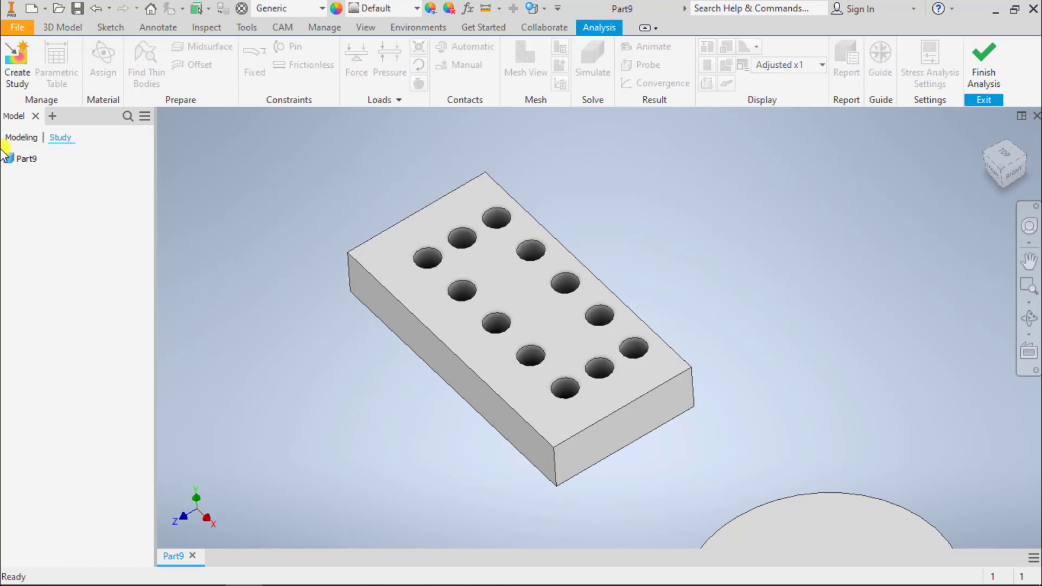
left_click(77, 30)
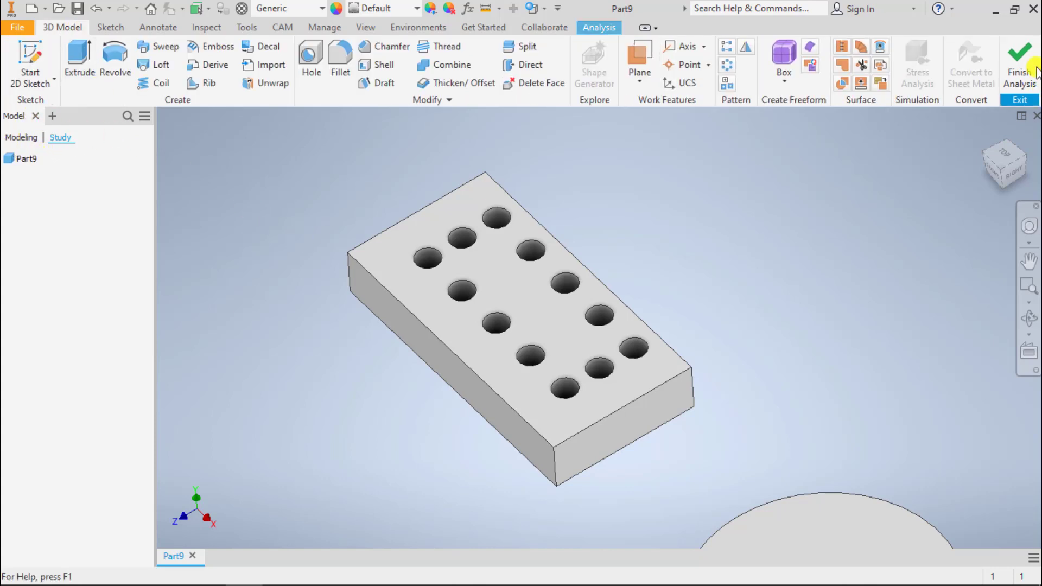
left_click(1020, 59)
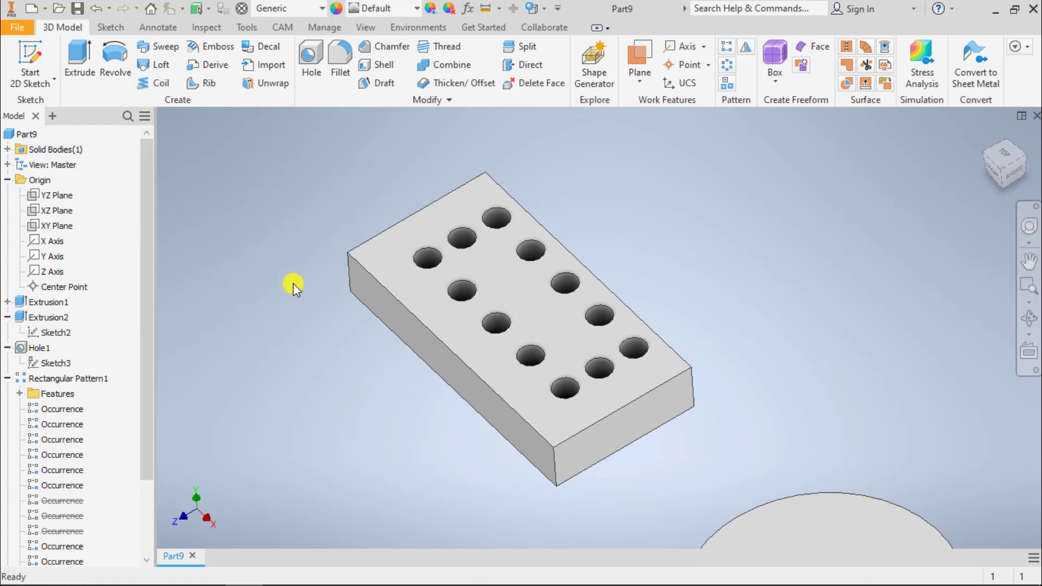
scroll(293, 284, "up", 3)
middle_click_drag(302, 297, 289, 310)
scroll(311, 293, "down", 3)
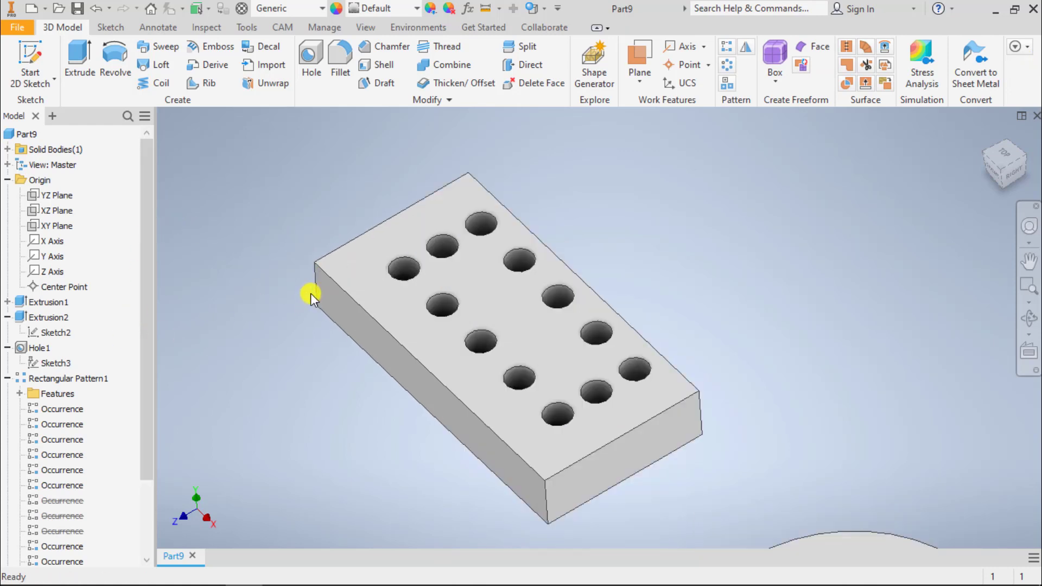
scroll(332, 295, "up", 3)
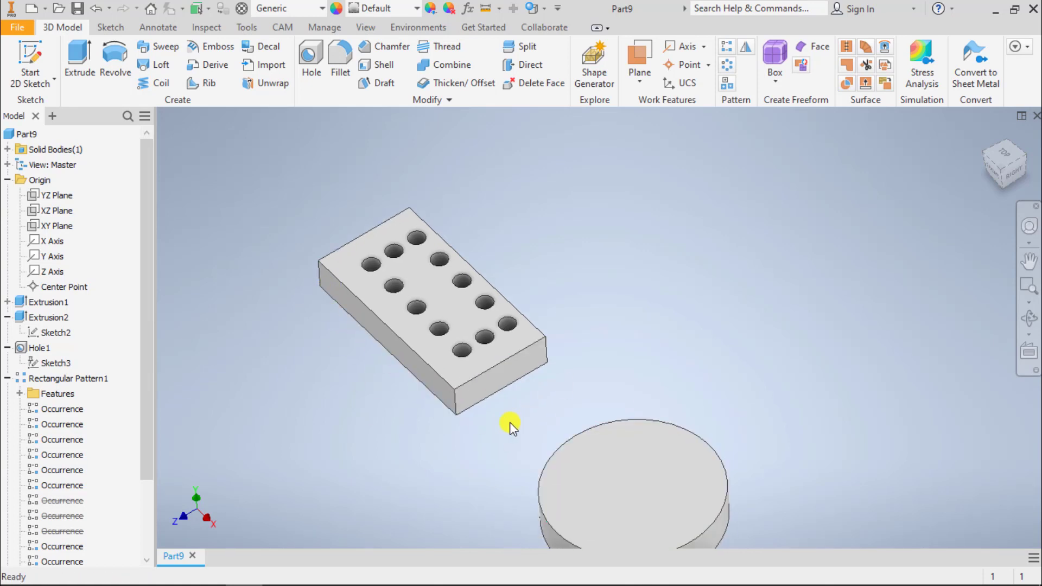
middle_click_drag(509, 422, 507, 355)
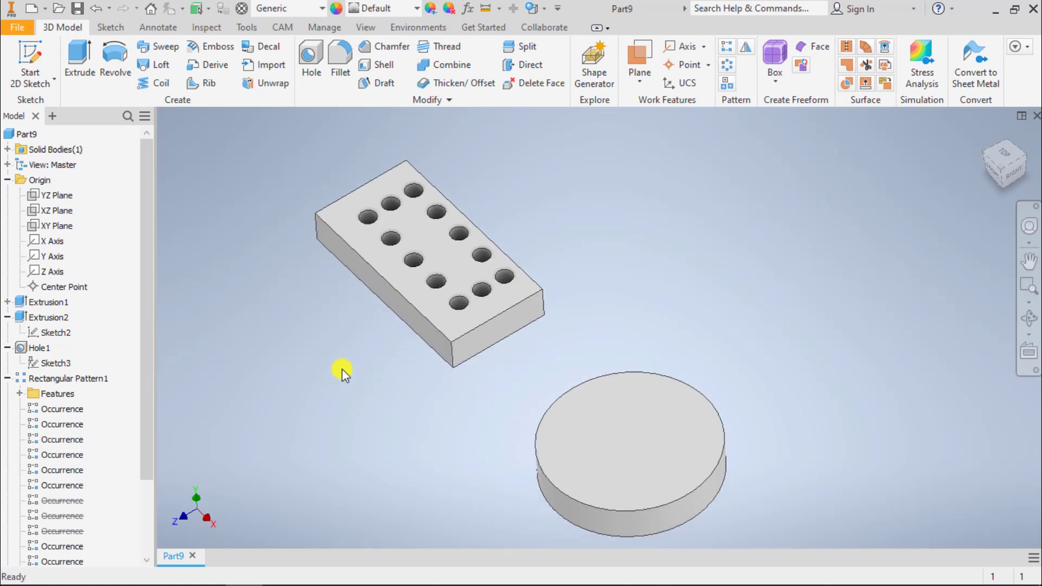